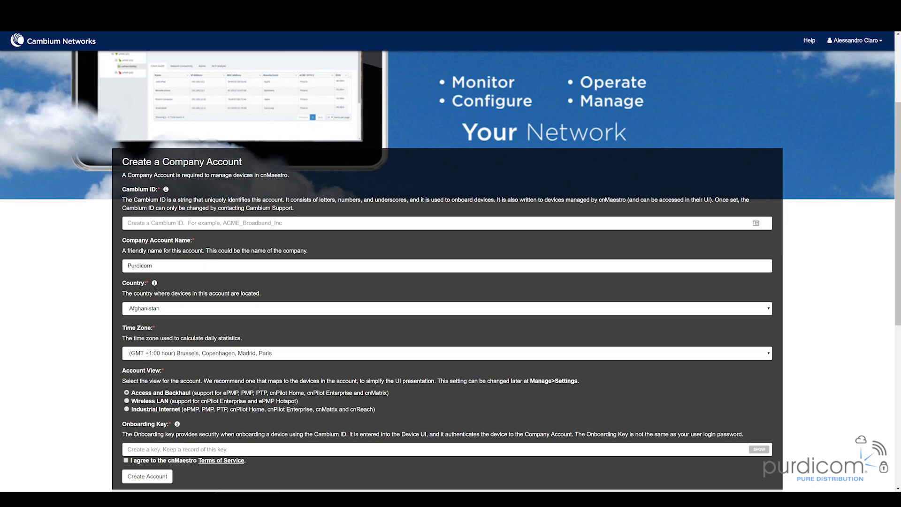
- Enter the company's Cambium ID, set the country to United Kingdom and the time zone to (GMT) Western Europe Time
{"action": "left_click", "coordinate": [257, 224]}
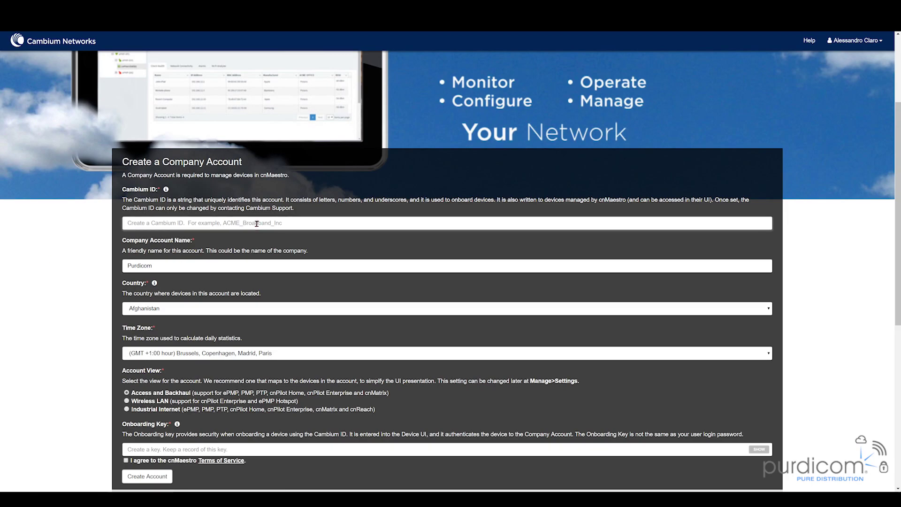
{"action": "type", "text": "Purdicom"}
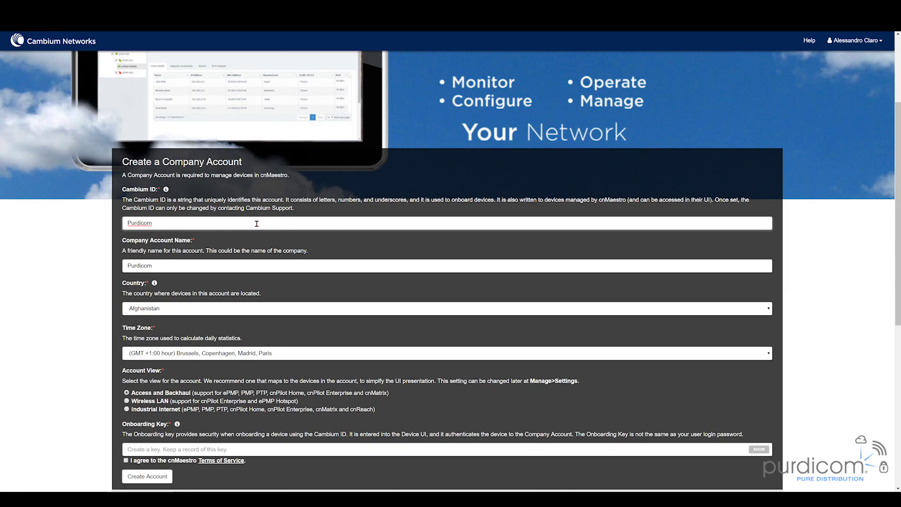
{"action": "type", "text": "Alextest1"}
{"action": "key", "text": "Tab"}
{"action": "key", "text": "Tab"}
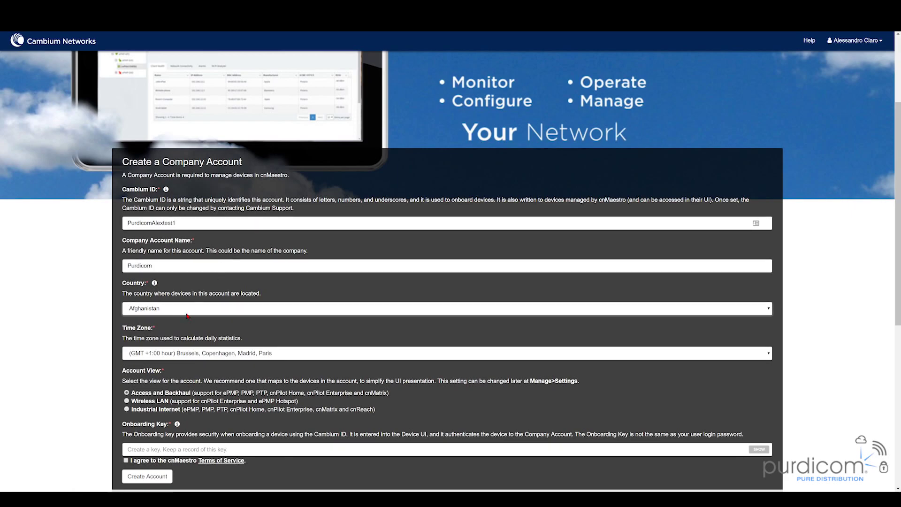
{"action": "left_click", "coordinate": [185, 310]}
{"action": "type", "text": "united k"}
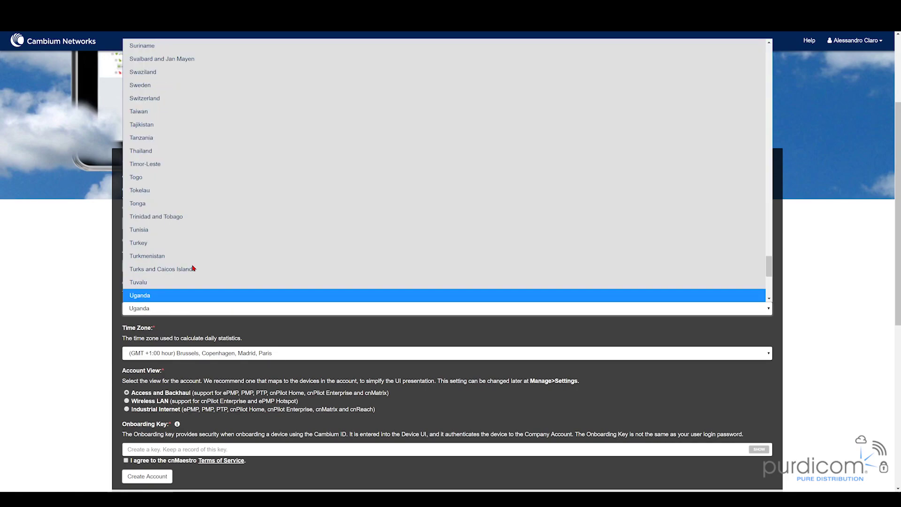
{"action": "key", "text": "Return"}
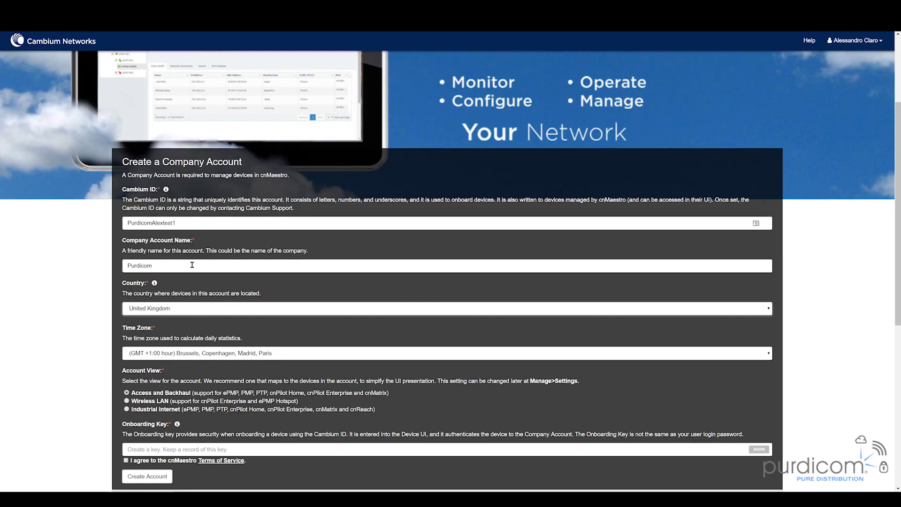
{"action": "left_click", "coordinate": [167, 352]}
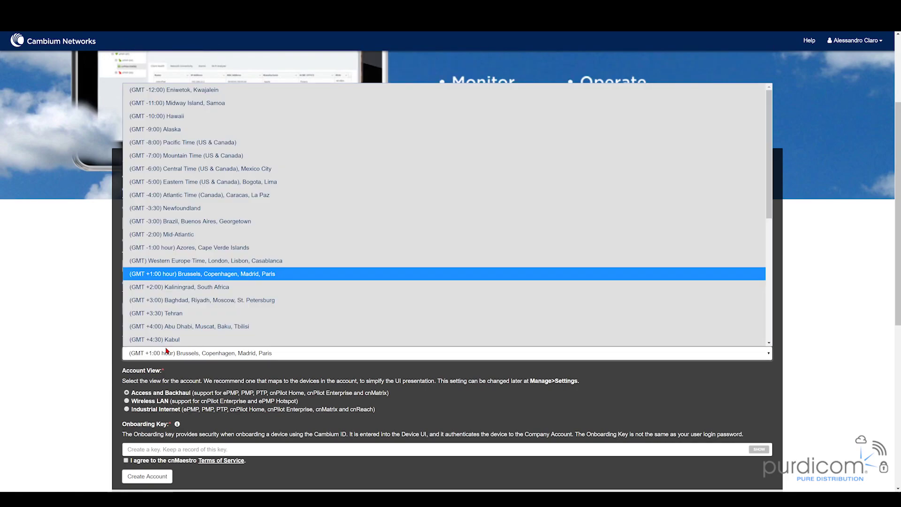
{"action": "left_click", "coordinate": [206, 261]}
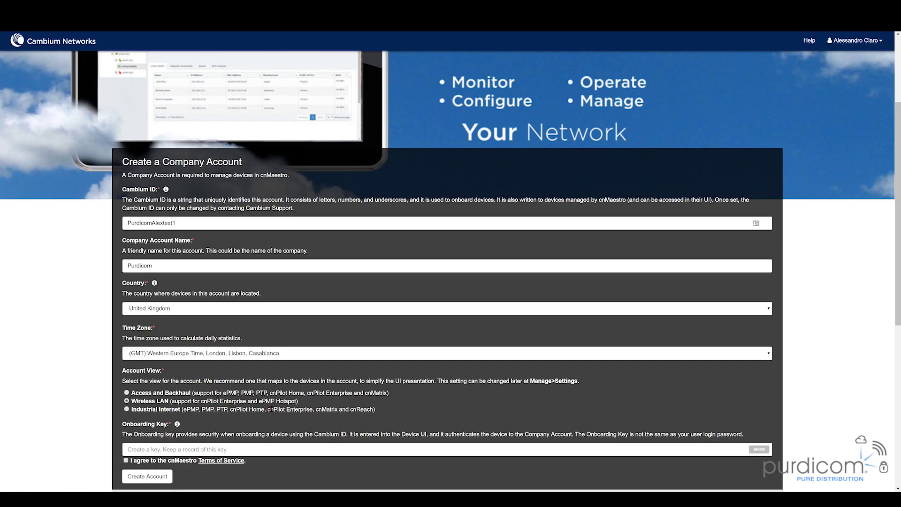
- Enter the onboarding key, agree to the cnMaestro Terms of Service and create the company account
{"action": "left_click", "coordinate": [176, 445]}
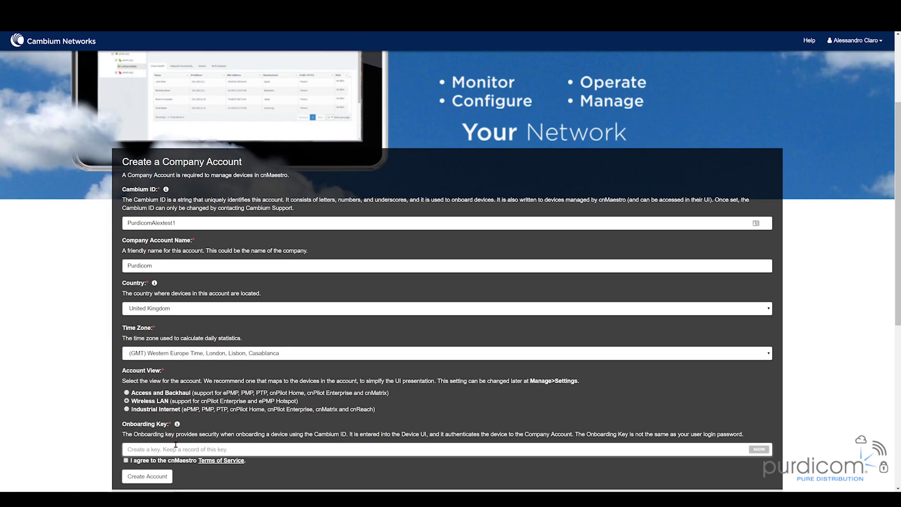
{"action": "type", "text": "•••"}
{"action": "left_click", "coordinate": [129, 475]}
{"action": "left_click", "coordinate": [126, 460]}
{"action": "left_click", "coordinate": [142, 477]}
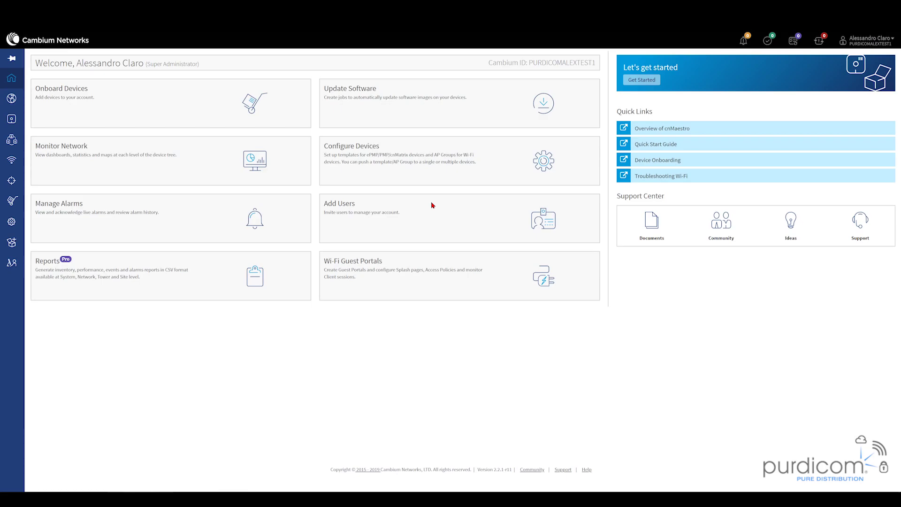
- Claim the cnPilot with serial W8TF0182G5WC into the onboarding queue, then go to the WLANs list
{"action": "left_click", "coordinate": [115, 111]}
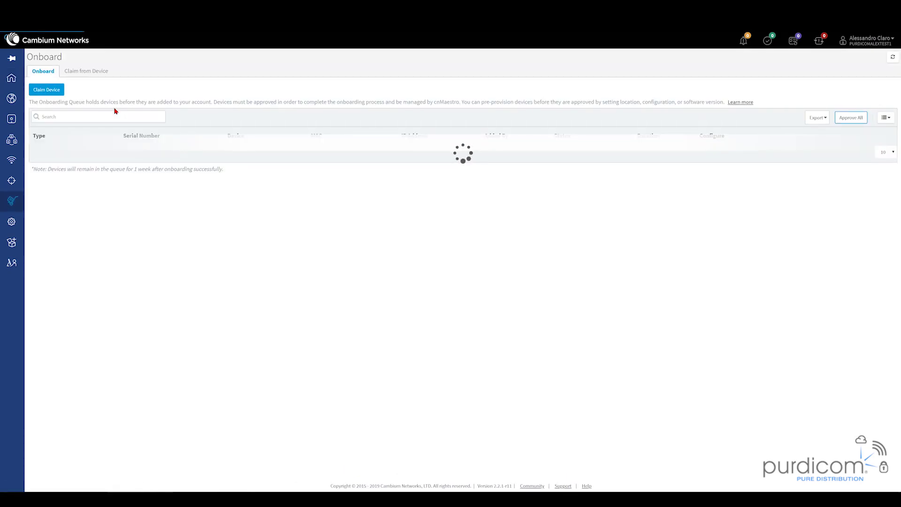
{"action": "left_click", "coordinate": [55, 95]}
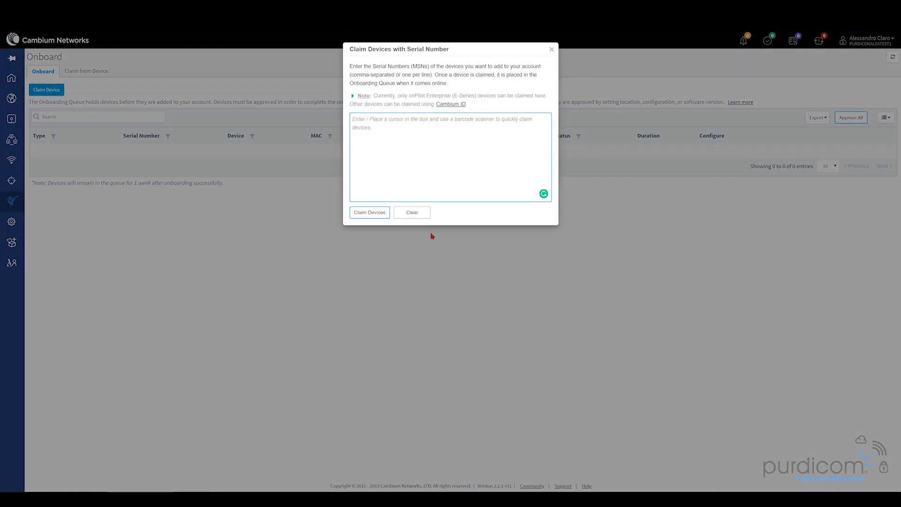
{"action": "key", "text": "ctrl+v"}
{"action": "left_click", "coordinate": [369, 214]}
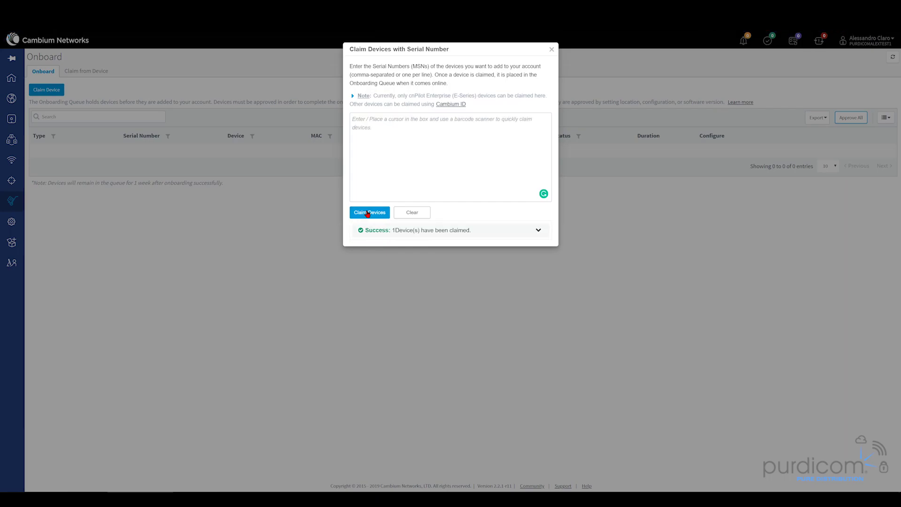
{"action": "left_click", "coordinate": [491, 162]}
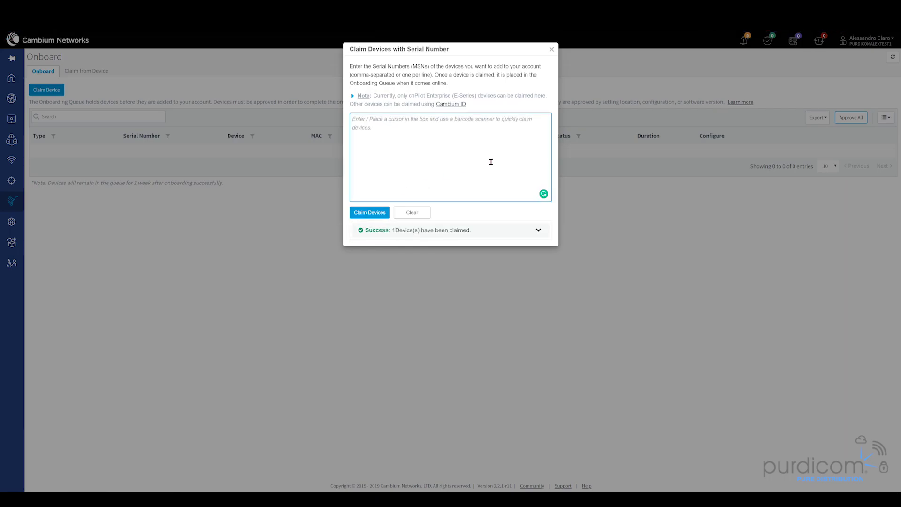
{"action": "left_click", "coordinate": [551, 50]}
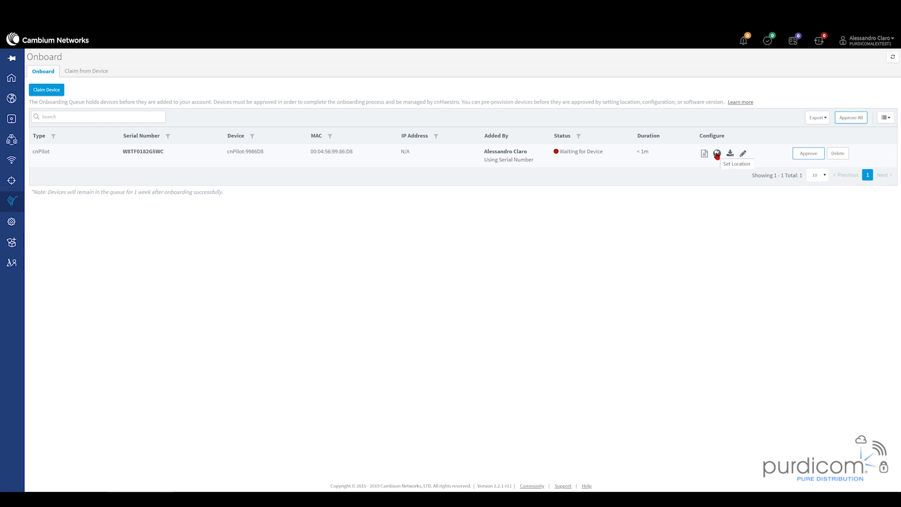
{"action": "left_click", "coordinate": [13, 161]}
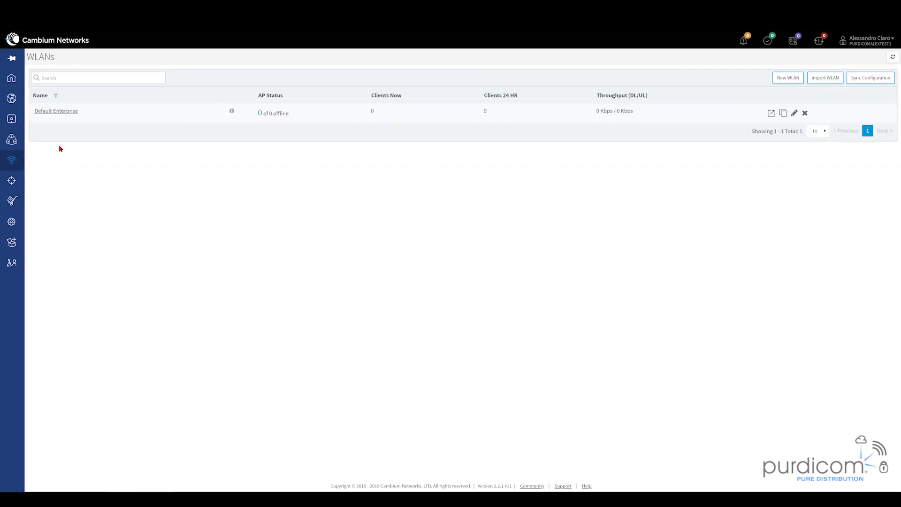
- Create a new WLAN named Purdicom-Test, letting the SSID fill in to match
{"action": "left_click", "coordinate": [796, 79]}
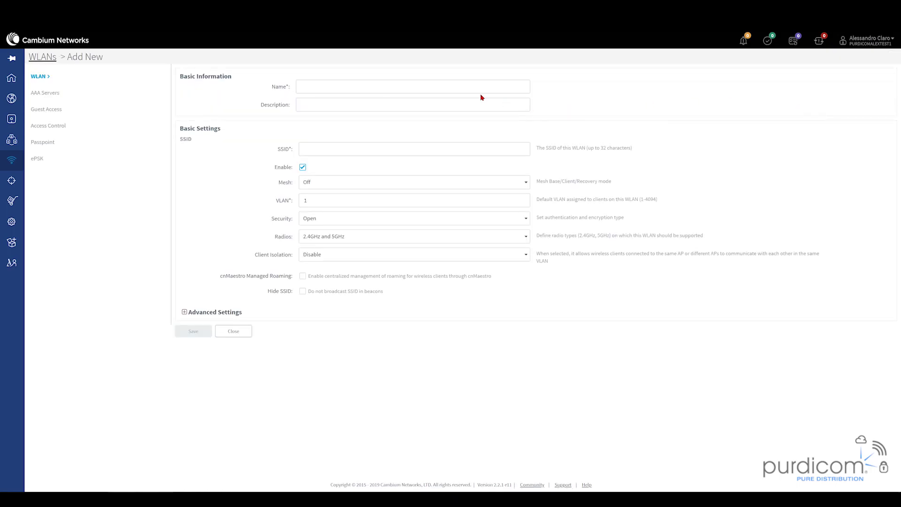
{"action": "left_click", "coordinate": [461, 85]}
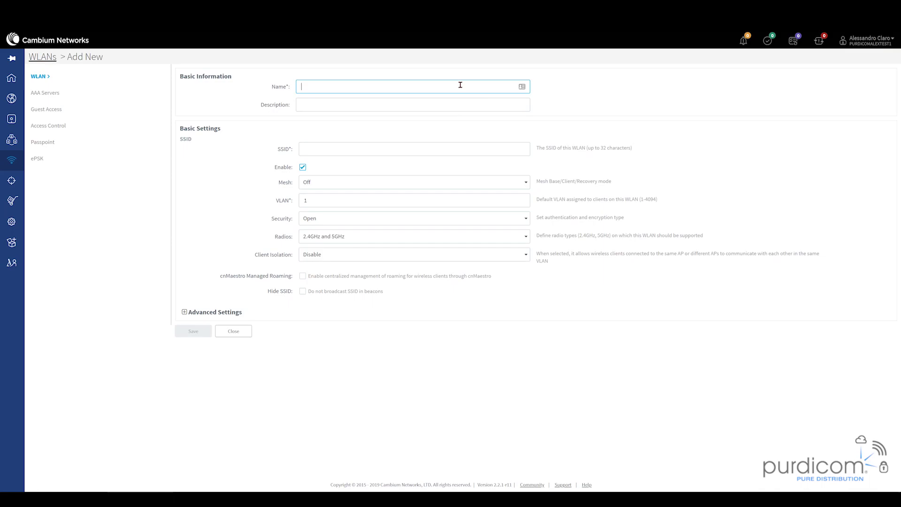
{"action": "type", "text": "Purdicom"}
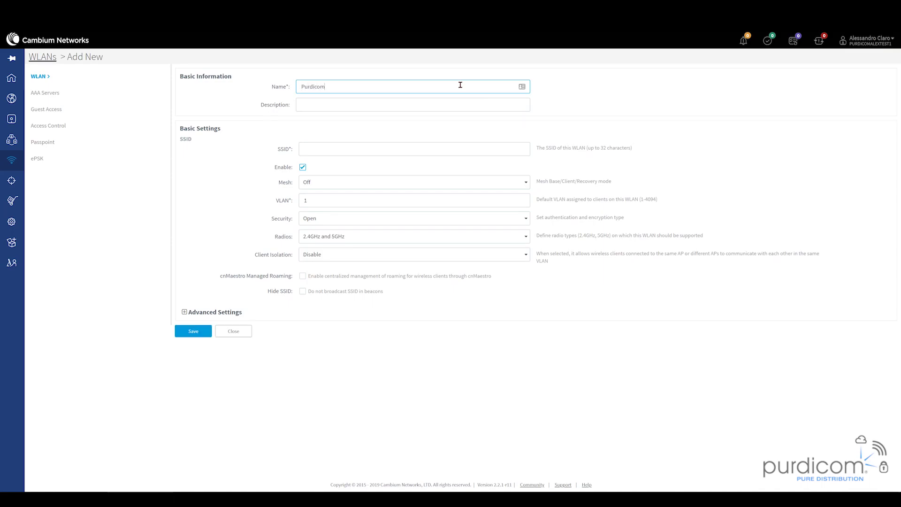
{"action": "type", "text": "-Test"}
{"action": "key", "text": "Tab"}
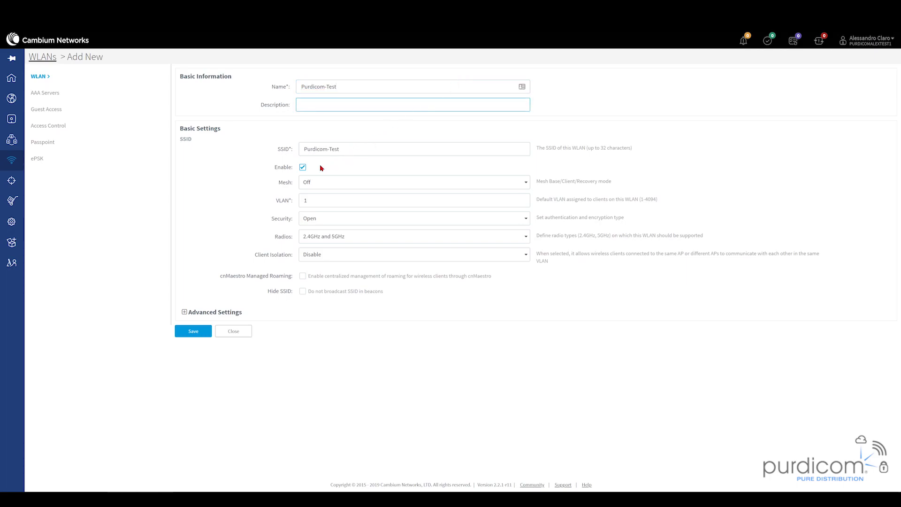
- Keep mesh off, secure it with WPA2 Pre-Shared Keys, and keep both 2.4GHz and 5GHz radios
{"action": "left_click", "coordinate": [324, 187]}
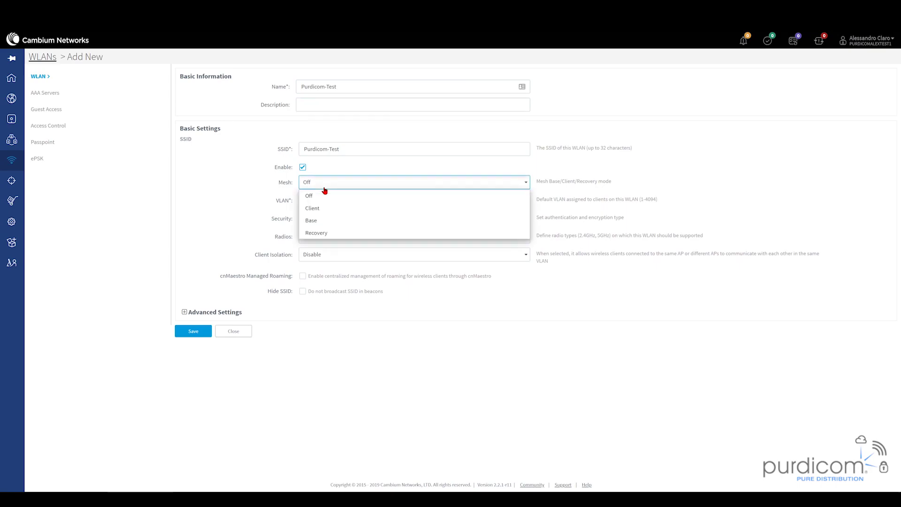
{"action": "left_click", "coordinate": [253, 217]}
{"action": "left_click", "coordinate": [315, 218]}
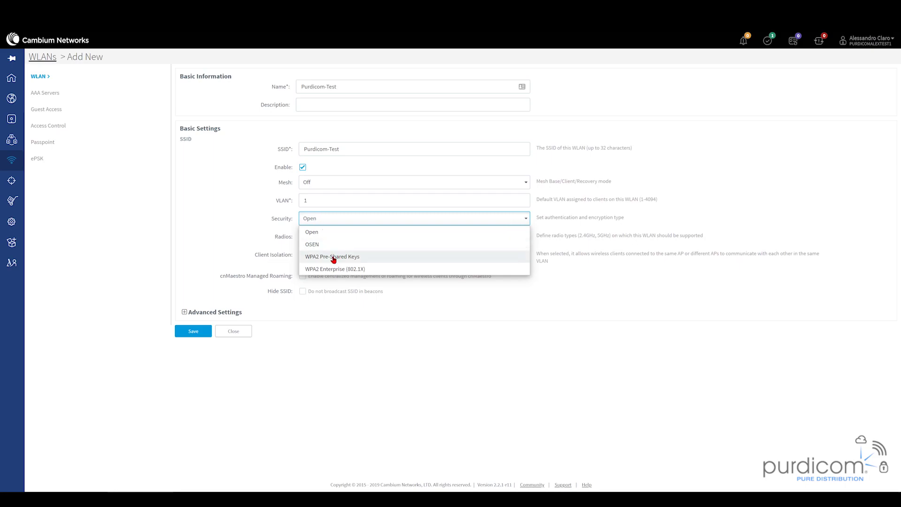
{"action": "left_click", "coordinate": [333, 257]}
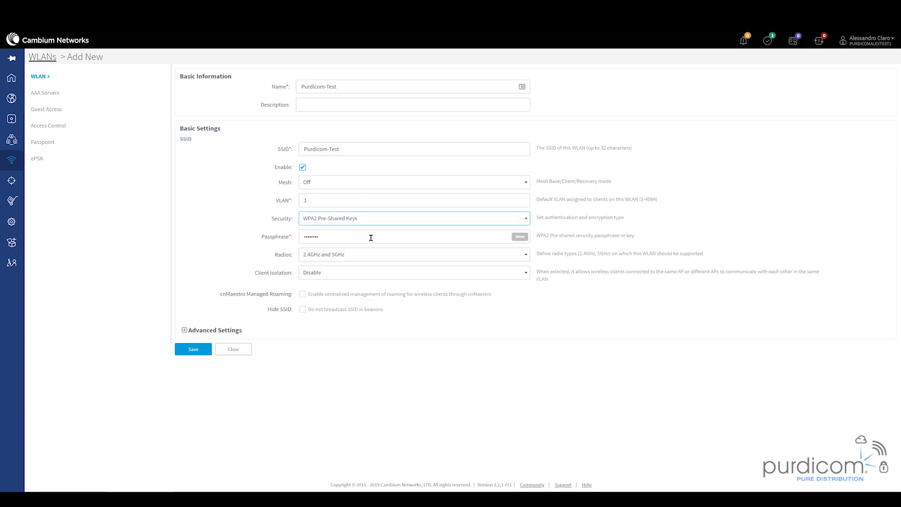
{"action": "left_click", "coordinate": [520, 238]}
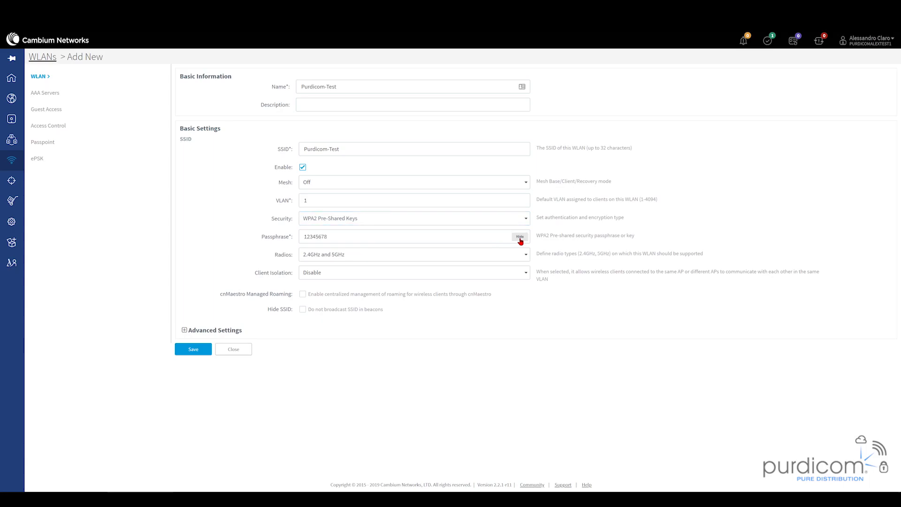
{"action": "left_click", "coordinate": [410, 255]}
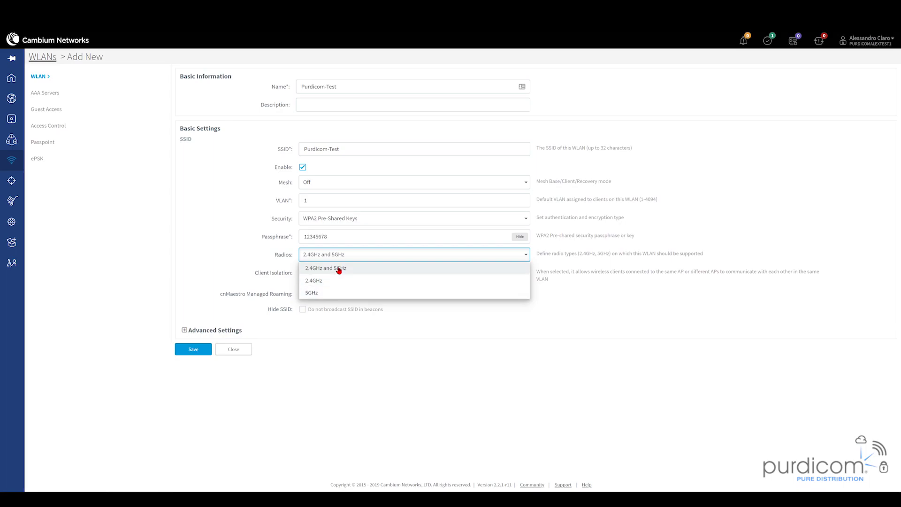
{"action": "left_click", "coordinate": [207, 256]}
- Expand and review the WLAN's advanced settings, including 127 Max Clients and the 28800-second session timeout
{"action": "left_click", "coordinate": [182, 333]}
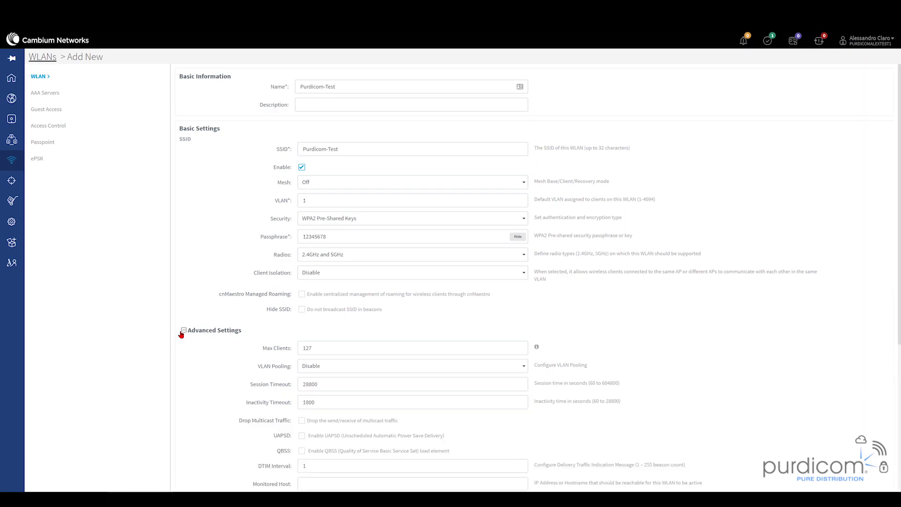
{"action": "scroll", "coordinate": [182, 334], "scroll_direction": "down", "scroll_amount": 3}
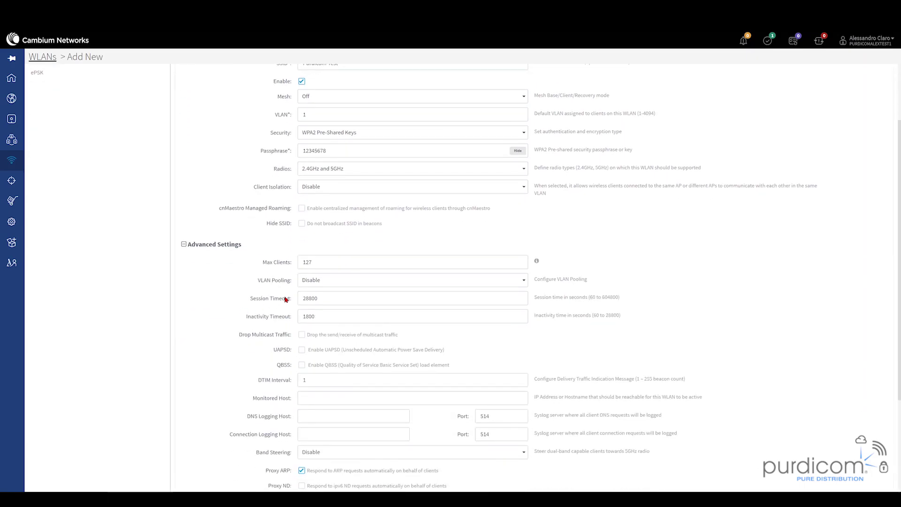
{"action": "left_click", "coordinate": [342, 265]}
{"action": "scroll", "coordinate": [342, 264], "scroll_direction": "down", "scroll_amount": 2}
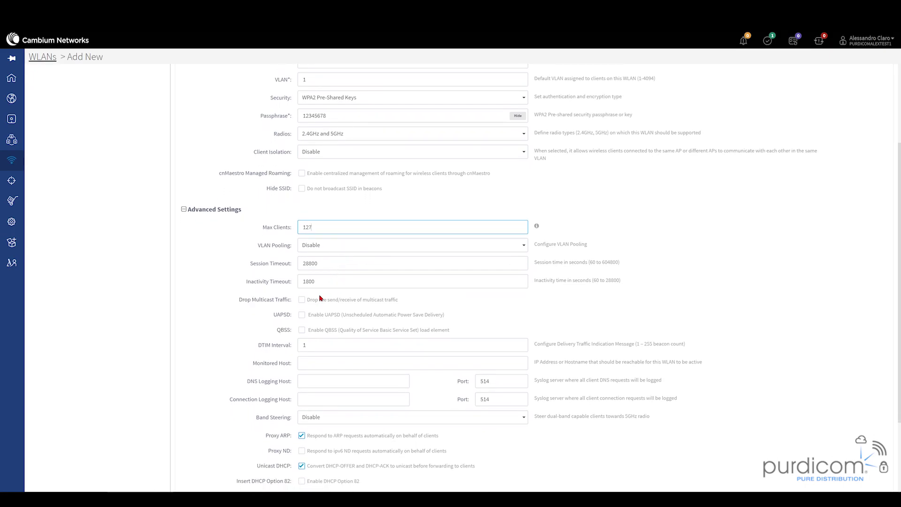
{"action": "scroll", "coordinate": [317, 380], "scroll_direction": "down", "scroll_amount": 3}
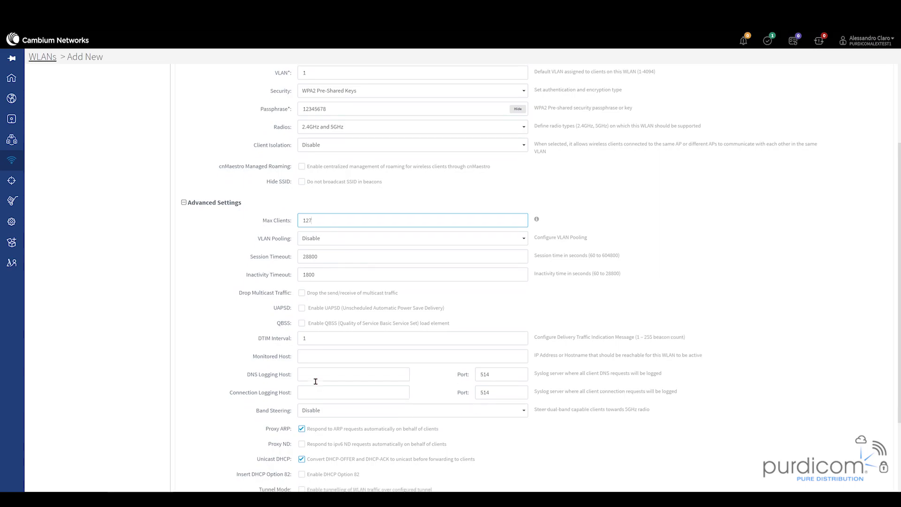
{"action": "scroll", "coordinate": [317, 383], "scroll_direction": "down", "scroll_amount": 1}
{"action": "scroll", "coordinate": [316, 381], "scroll_direction": "up", "scroll_amount": 10}
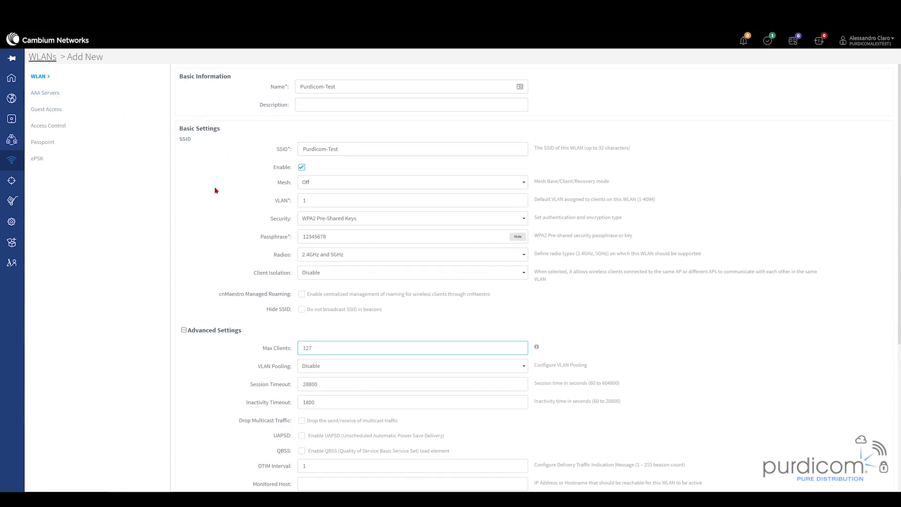
- Review the WLAN's AAA Servers, Guest Access and Access Control settings, including the Sunday scheduled access time
{"action": "left_click", "coordinate": [58, 92]}
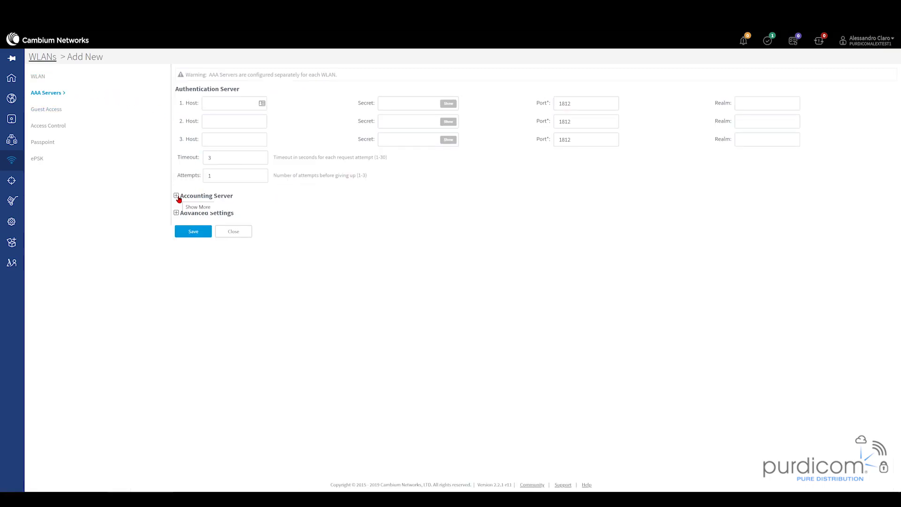
{"action": "left_click", "coordinate": [56, 113]}
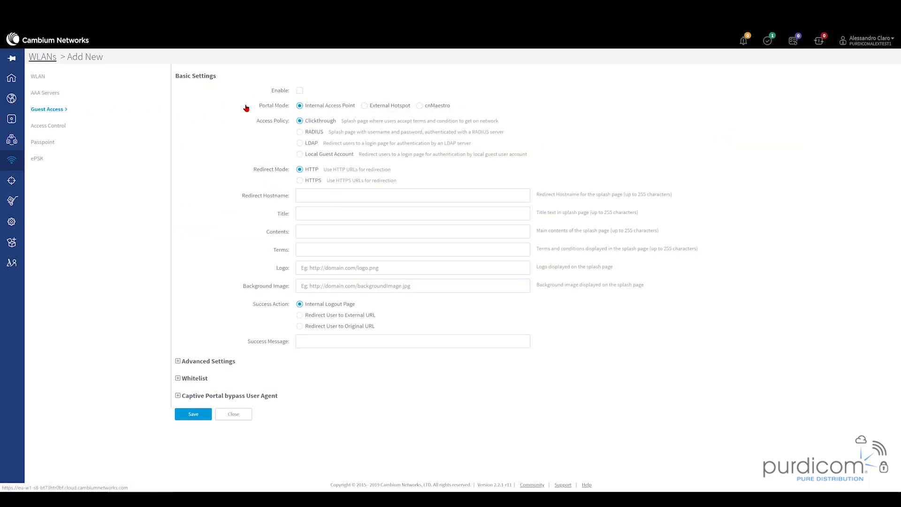
{"action": "left_click", "coordinate": [60, 124]}
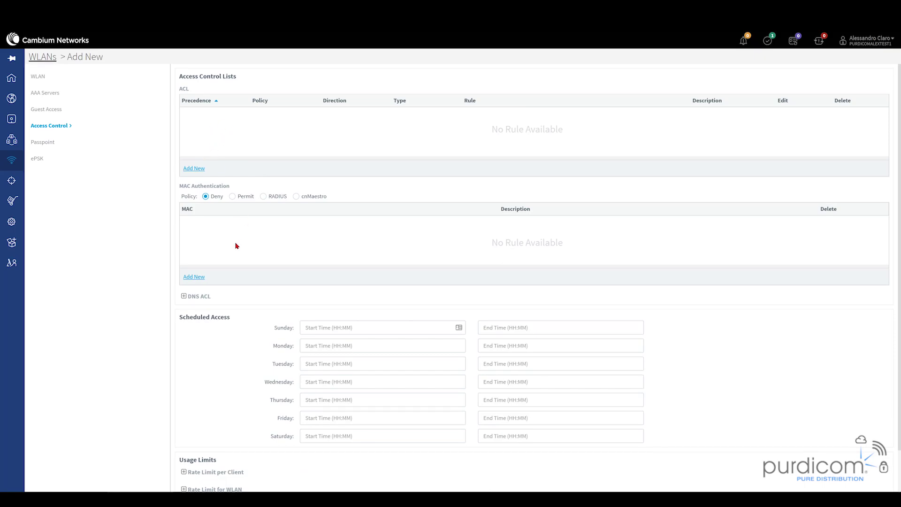
{"action": "left_click", "coordinate": [362, 329]}
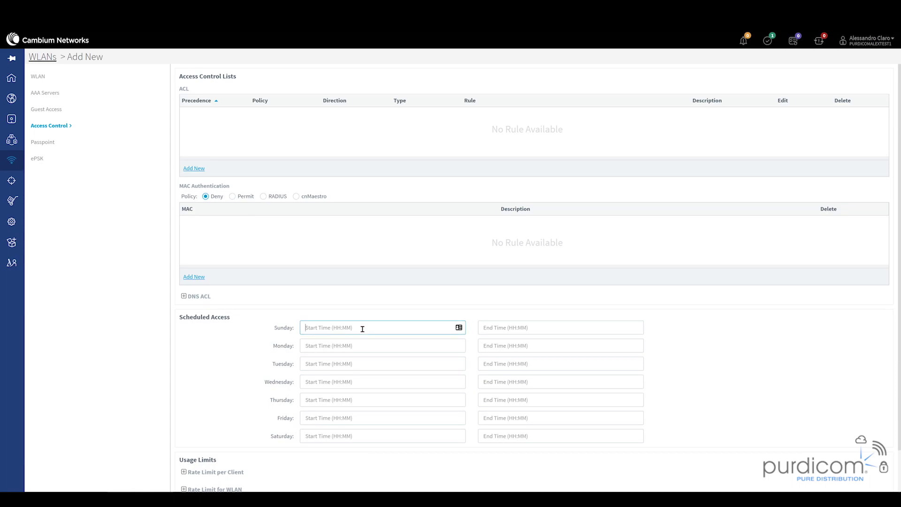
{"action": "scroll", "coordinate": [362, 328], "scroll_direction": "down", "scroll_amount": 2}
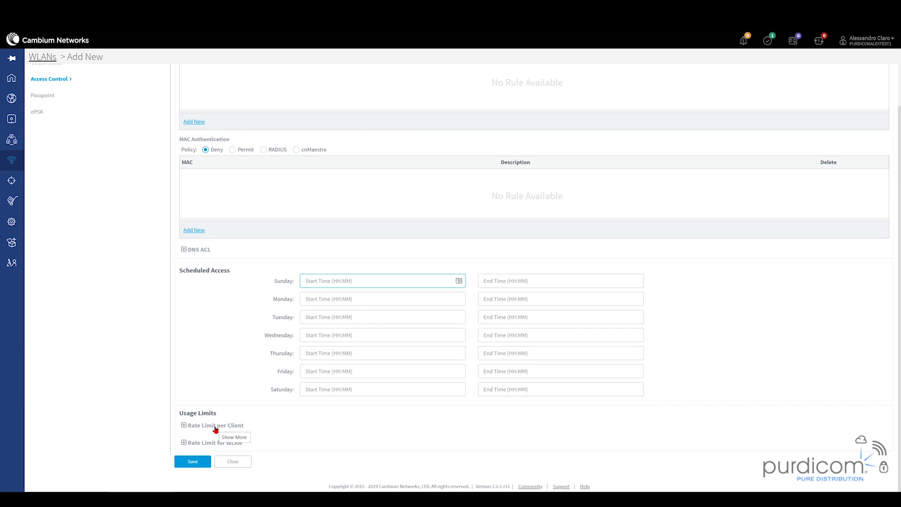
{"action": "scroll", "coordinate": [175, 365], "scroll_direction": "up", "scroll_amount": 2}
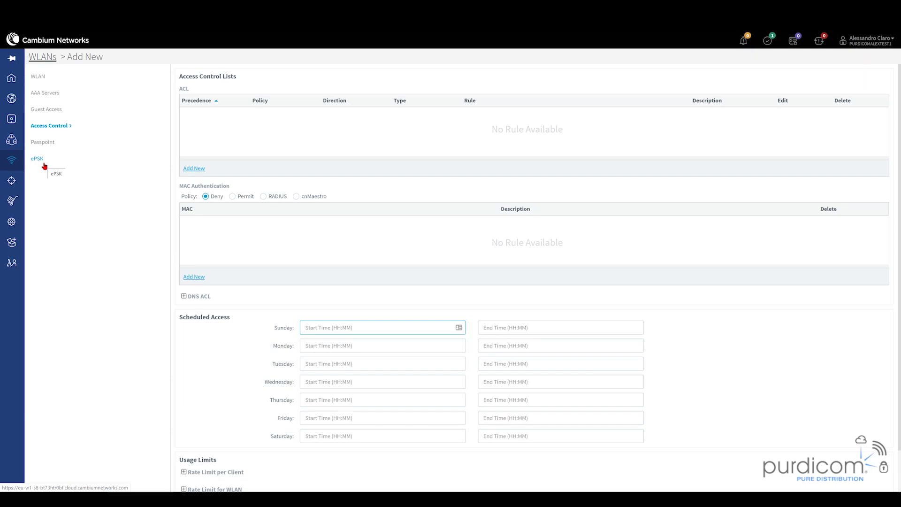
- Save the Purdicom-Test WLAN and go to the AP Groups list
{"action": "left_click", "coordinate": [37, 76]}
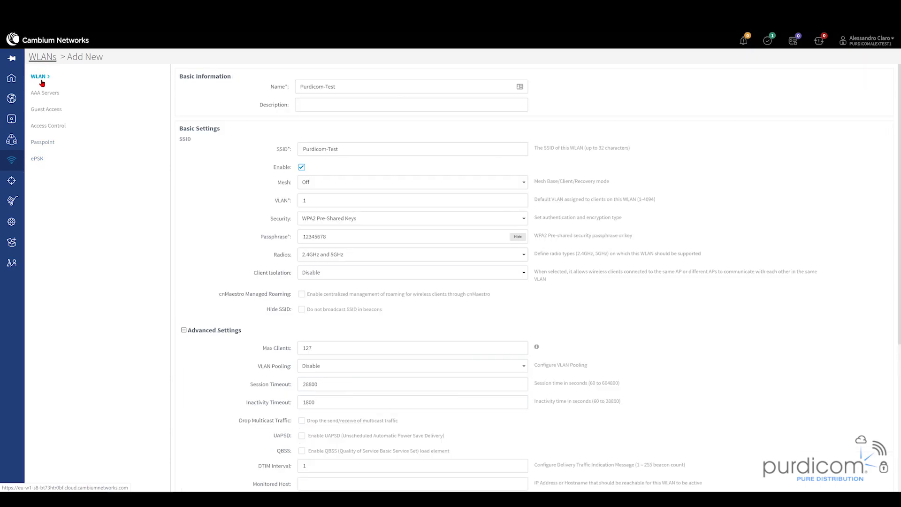
{"action": "scroll", "coordinate": [318, 168], "scroll_direction": "down", "scroll_amount": 5}
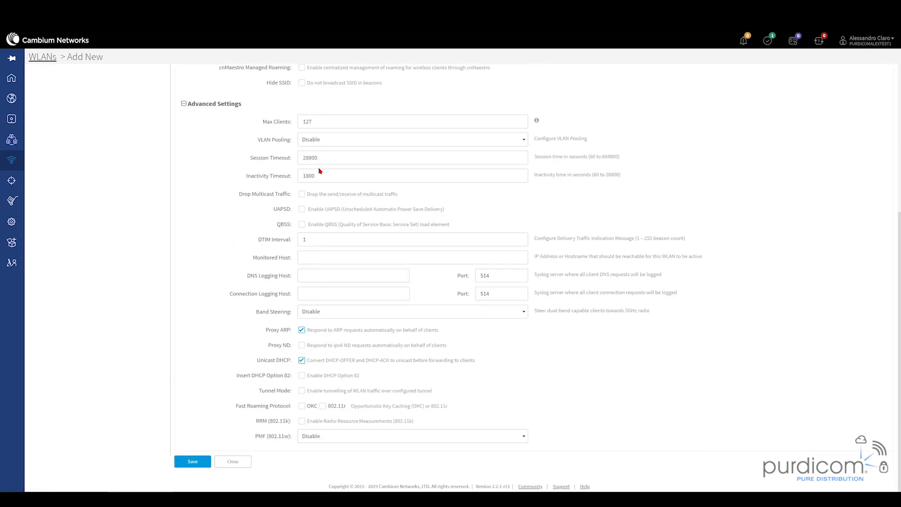
{"action": "left_click", "coordinate": [190, 465]}
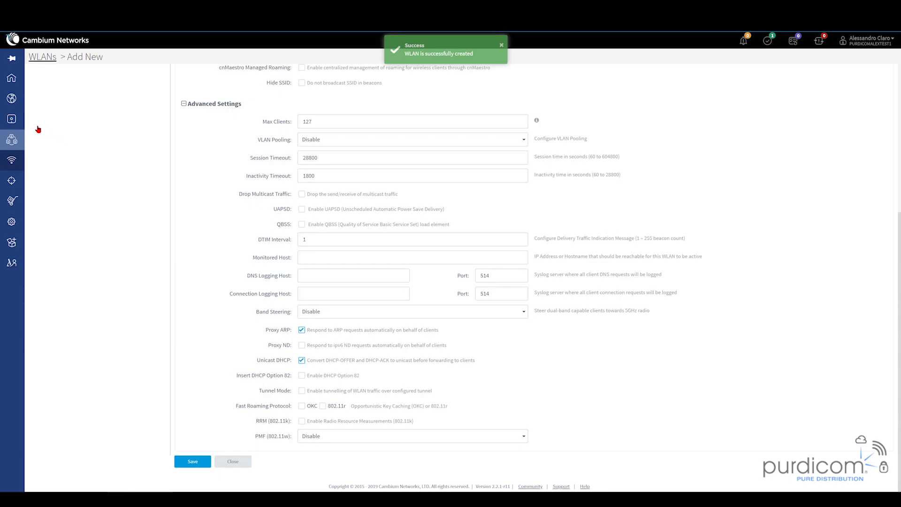
{"action": "left_click", "coordinate": [18, 142]}
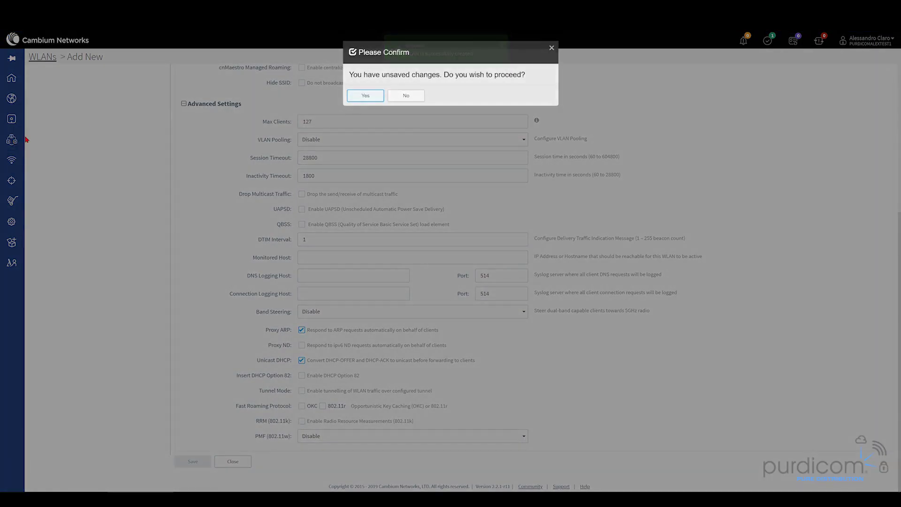
{"action": "left_click", "coordinate": [406, 95]}
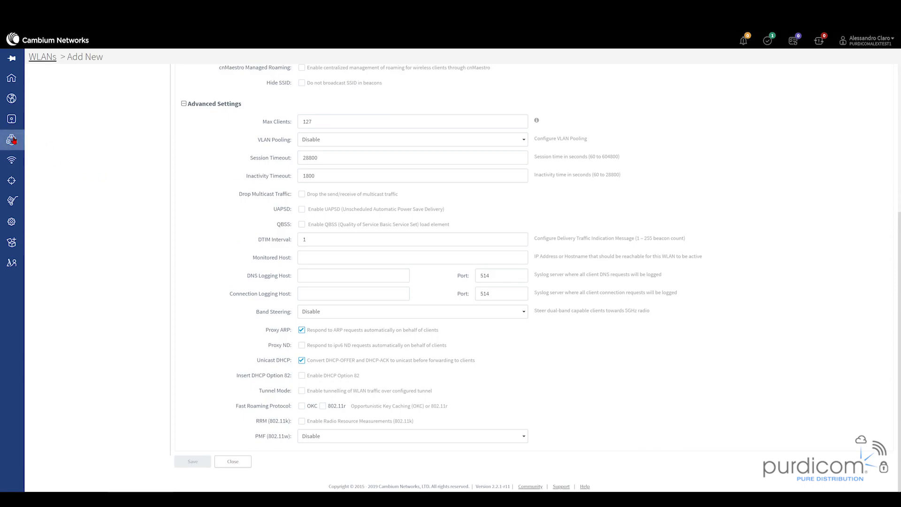
{"action": "left_click", "coordinate": [14, 140]}
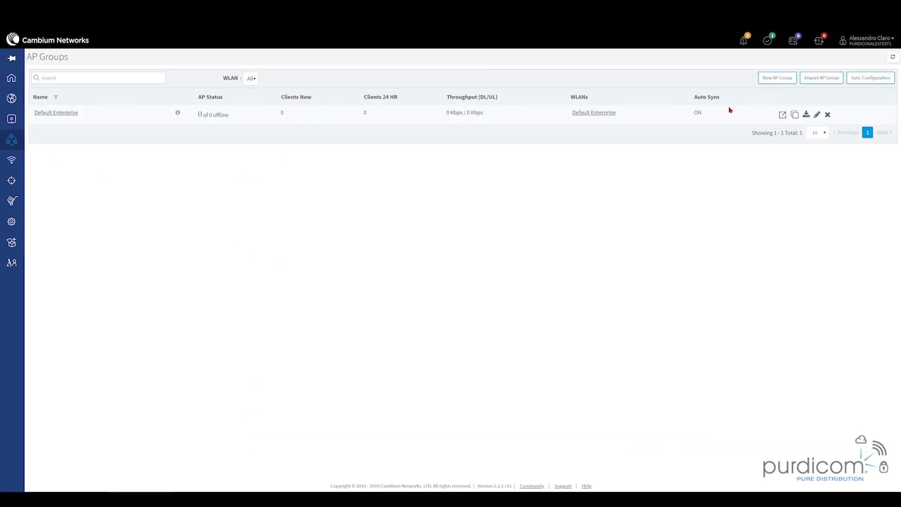
- Start a new AP group and name it Purdicom--APGroup, correcting the mistyped letters
{"action": "left_click", "coordinate": [781, 78]}
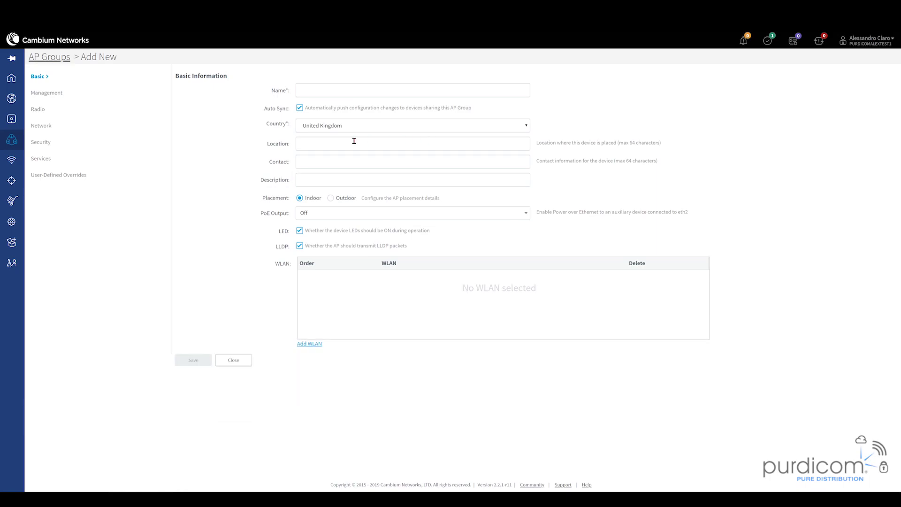
{"action": "left_click", "coordinate": [341, 92]}
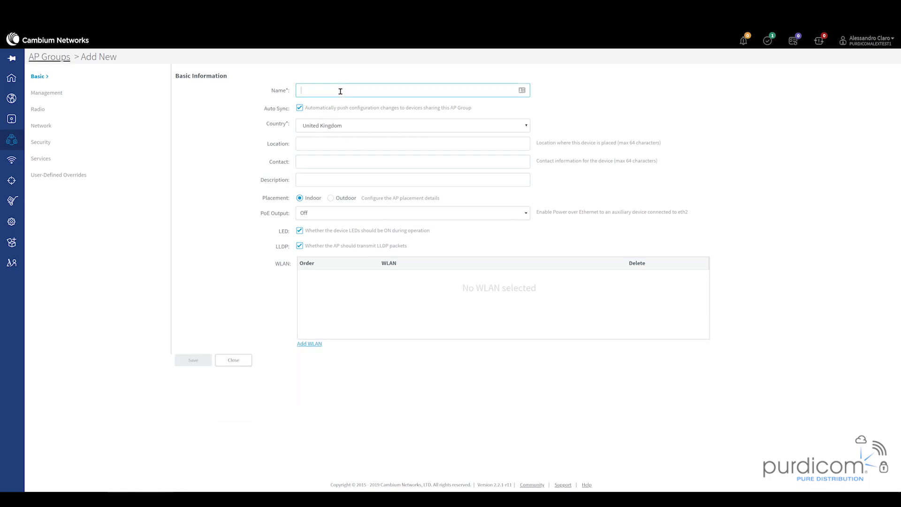
{"action": "type", "text": "Purdico"}
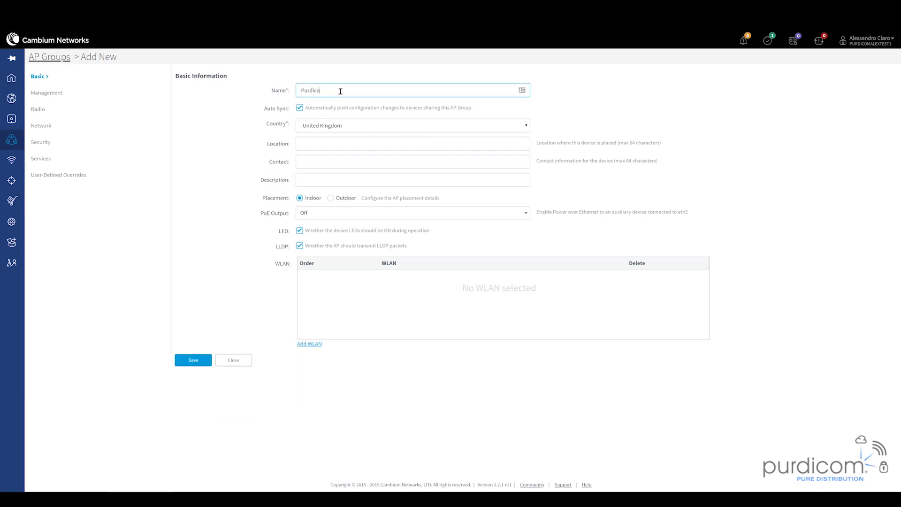
{"action": "type", "text": "m--Apgroup"}
{"action": "left_click", "coordinate": [337, 91]}
{"action": "key", "text": "BackSpace"}
{"action": "key", "text": "BackSpace"}
{"action": "type", "text": "PG"}
- Move through the group's Location, Contact and Description fields to the PoE Output setting
{"action": "left_click", "coordinate": [331, 141]}
{"action": "left_click", "coordinate": [316, 164]}
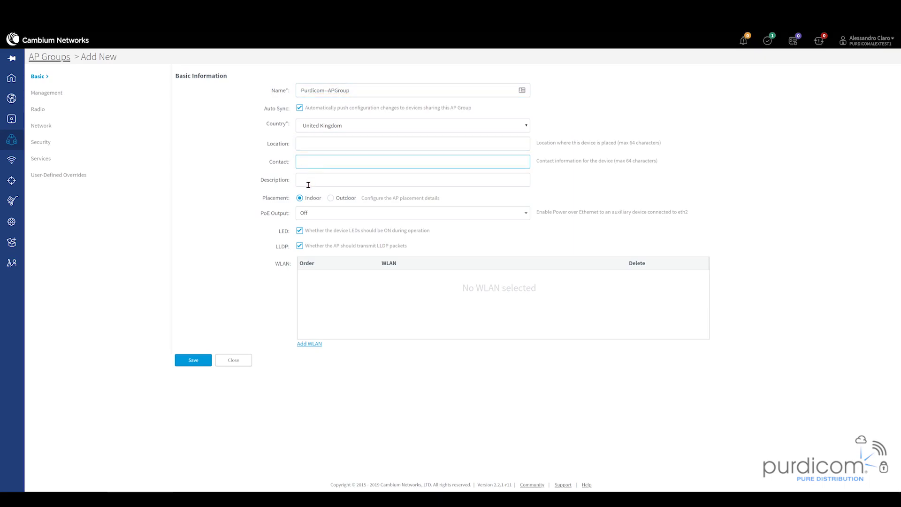
{"action": "left_click", "coordinate": [308, 184]}
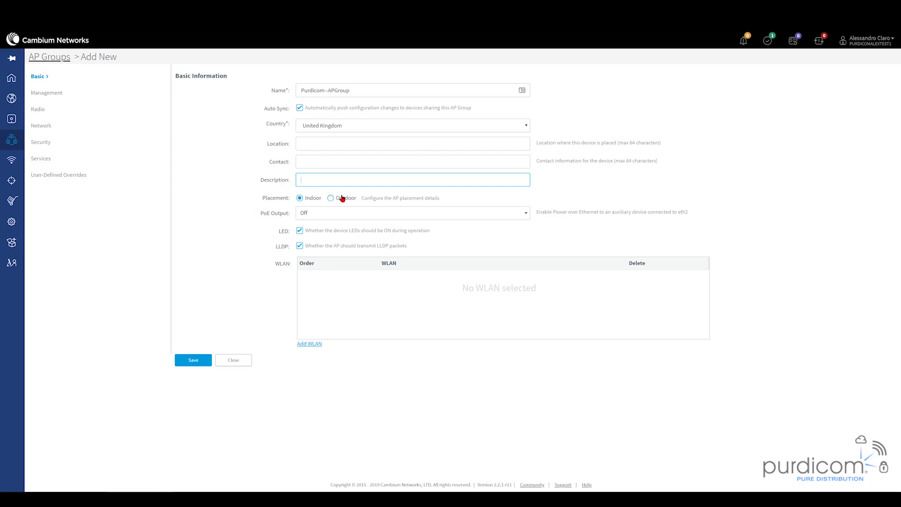
{"action": "left_click", "coordinate": [311, 212]}
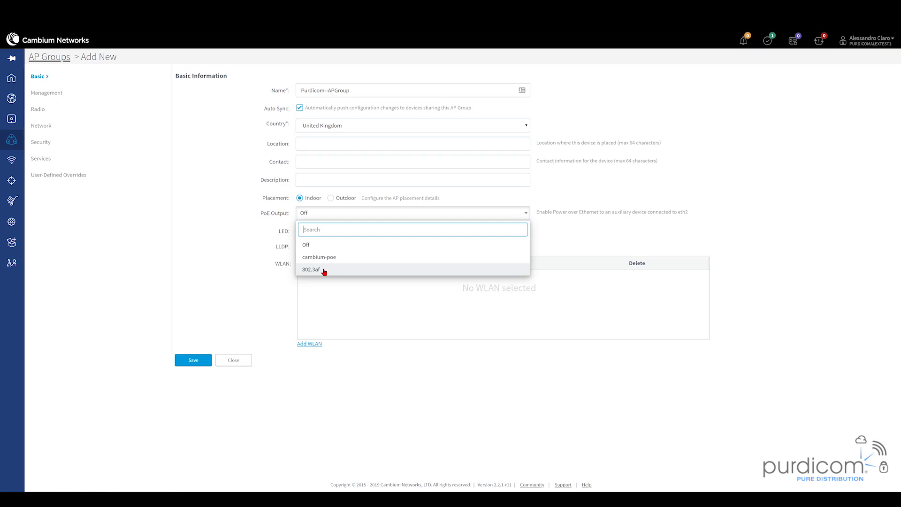
- Leave PoE output Off and add the Purdicom-Test WLAN to the group's WLANs
{"action": "left_click", "coordinate": [315, 312]}
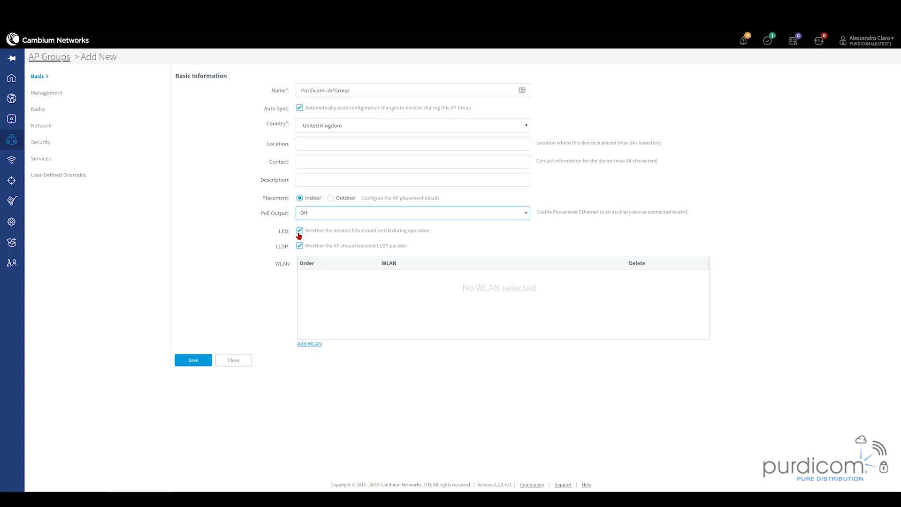
{"action": "left_click", "coordinate": [303, 345]}
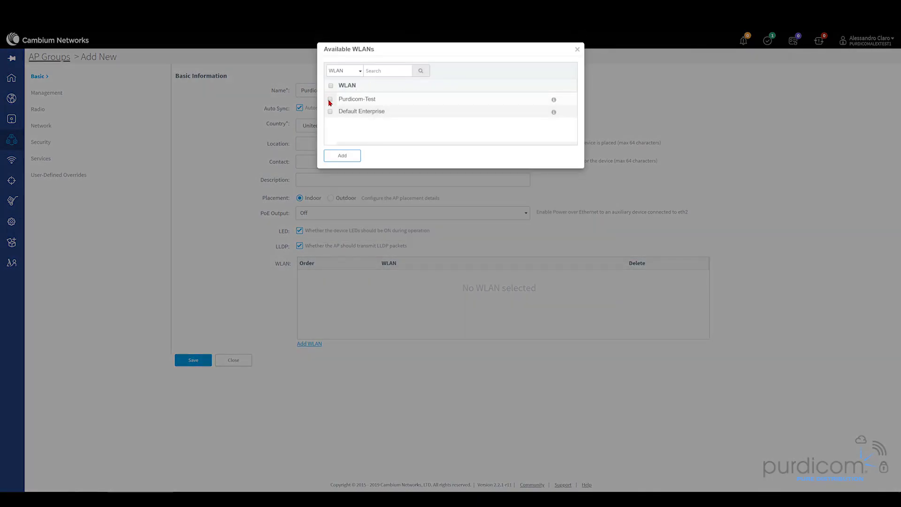
{"action": "left_click", "coordinate": [330, 100]}
{"action": "left_click", "coordinate": [341, 155]}
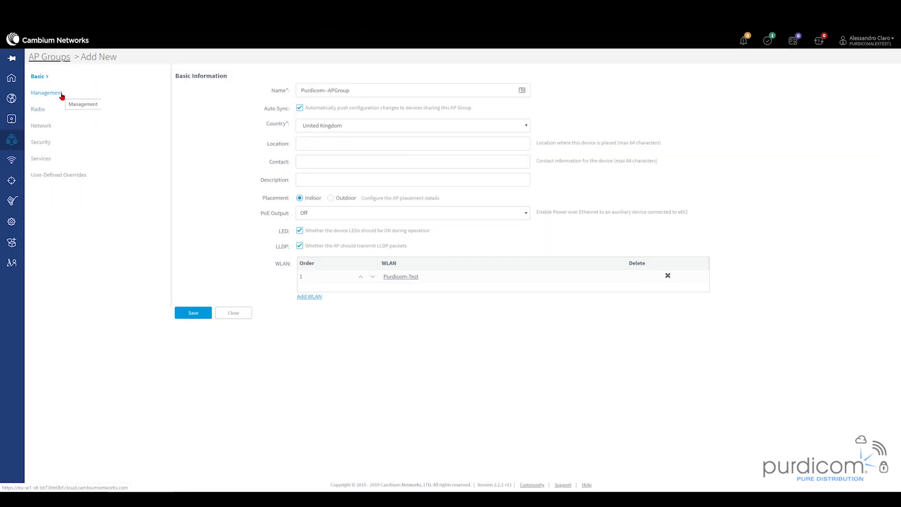
- In the group's Management settings, disable HTTP GUI access and replace the admin password with a new one
{"action": "left_click", "coordinate": [61, 96]}
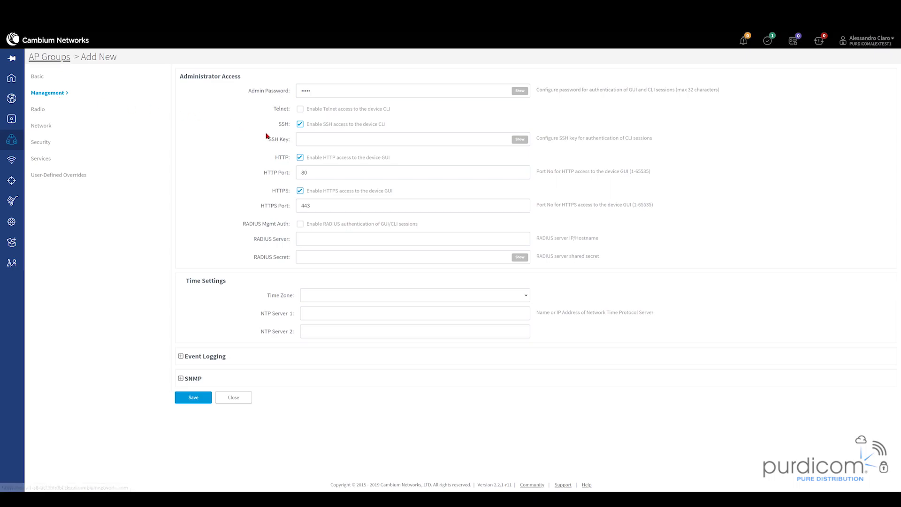
{"action": "left_click", "coordinate": [298, 159]}
{"action": "left_click", "coordinate": [337, 91]}
{"action": "key", "text": "BackSpace"}
{"action": "key", "text": "BackSpace"}
{"action": "key", "text": "BackSpace"}
{"action": "key", "text": "BackSpace"}
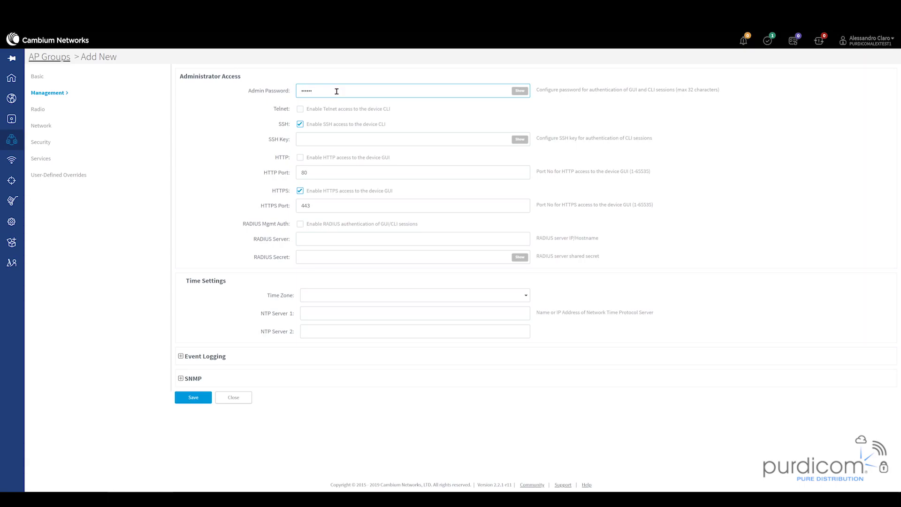
{"action": "type", "text": "•••••••••••"}
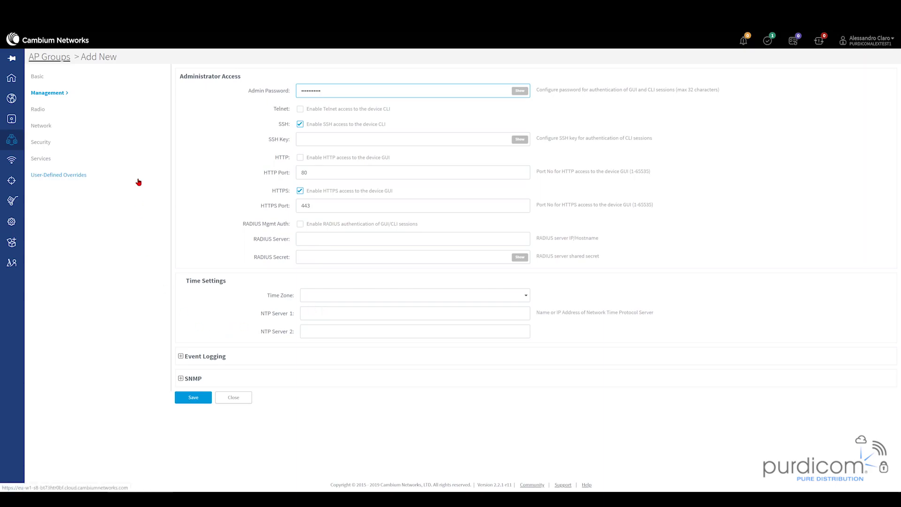
- In the group's Radio settings, keep 2.4 GHz transmit power on Auto and set minimum unicast rate to 12
{"action": "left_click", "coordinate": [43, 111]}
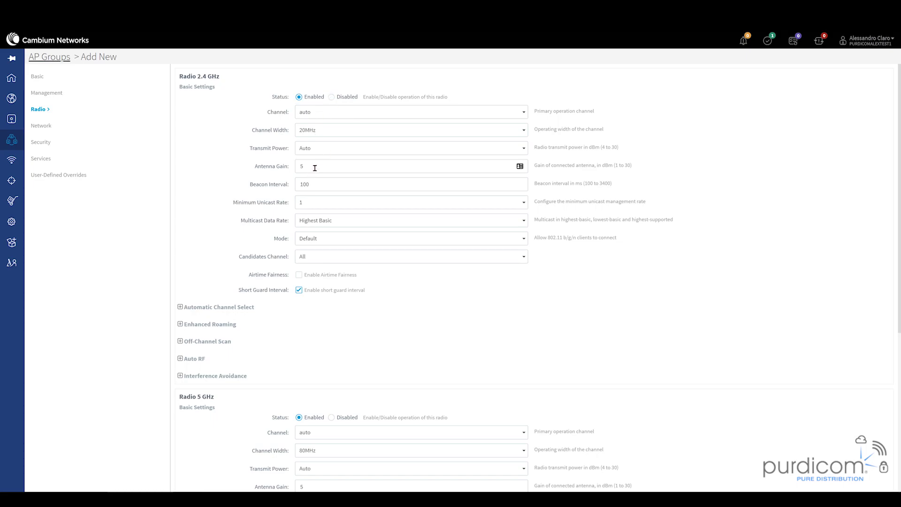
{"action": "left_click", "coordinate": [331, 148]}
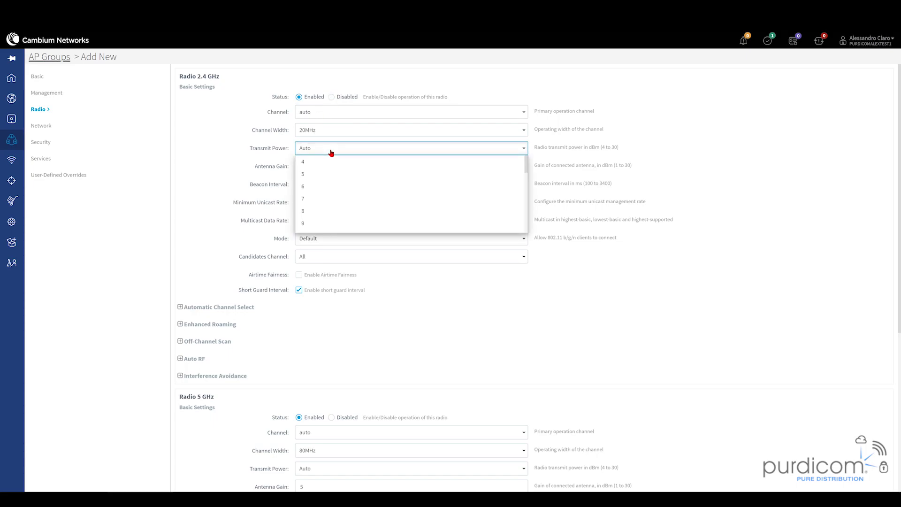
{"action": "left_click", "coordinate": [331, 148]}
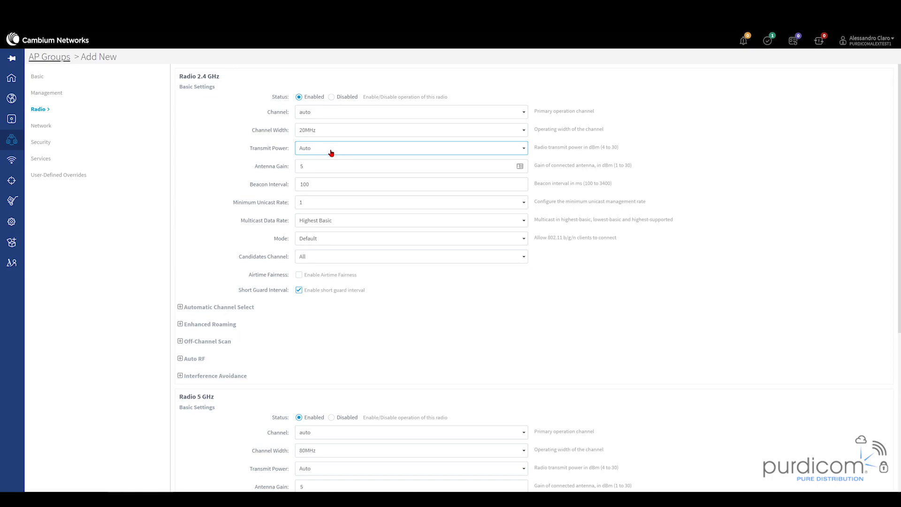
{"action": "left_click", "coordinate": [327, 203]}
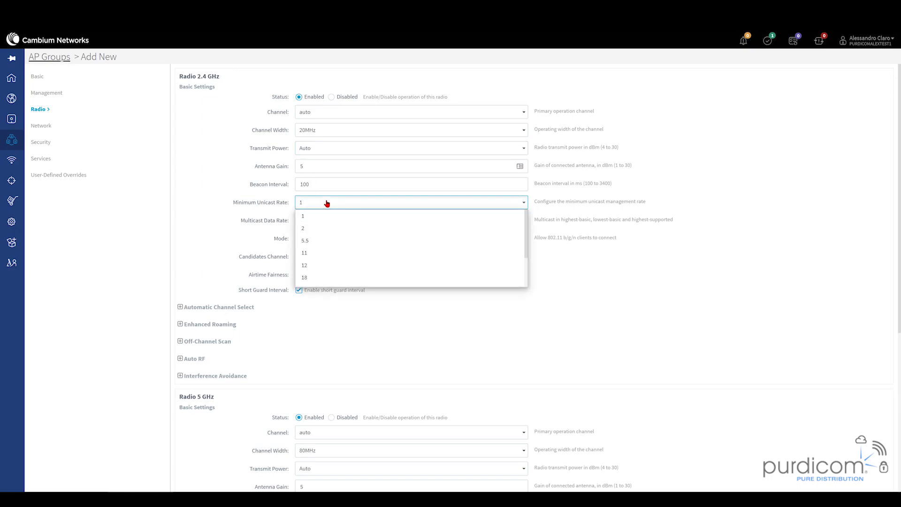
{"action": "left_click", "coordinate": [311, 265]}
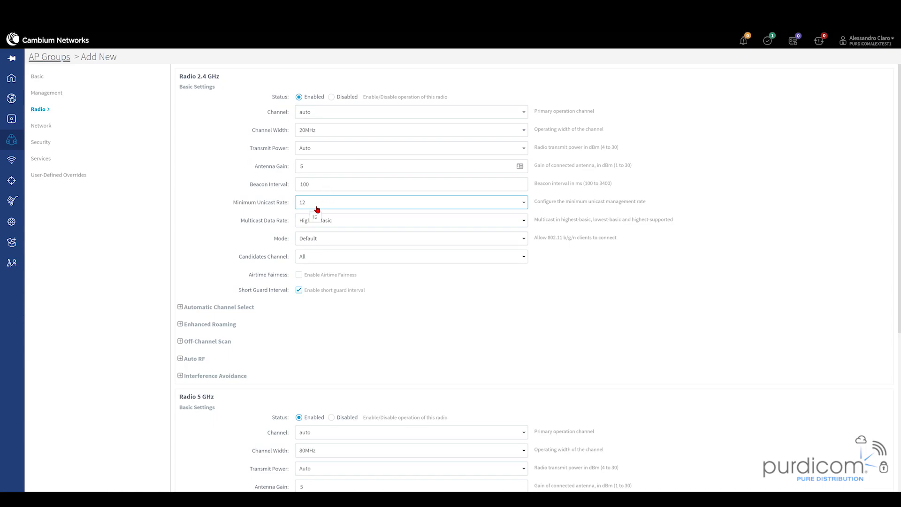
- Tick Airtime Fairness in the AP group's Radio 2.4 GHz basic settings
{"action": "left_click", "coordinate": [298, 276]}
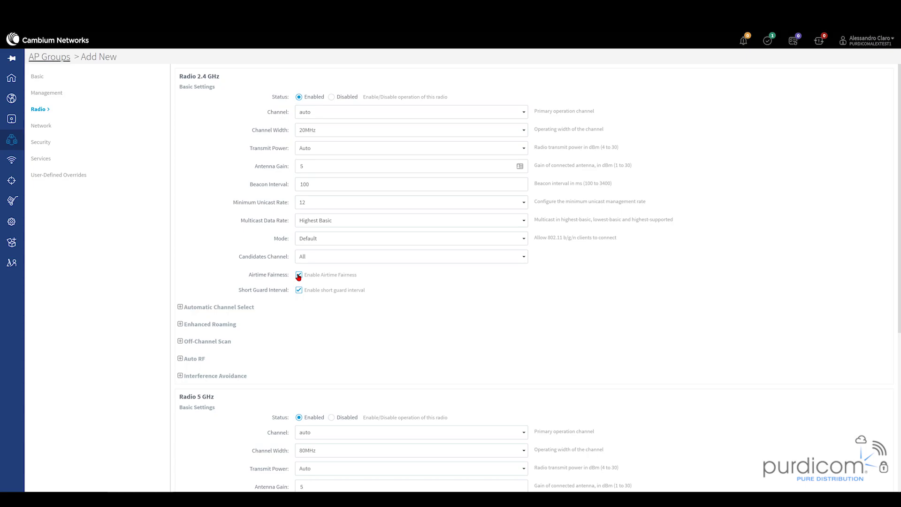
- Set the 5 GHz radio to 40MHz channel width and a minimum unicast rate of 12
{"action": "scroll", "coordinate": [299, 277], "scroll_direction": "down", "scroll_amount": 4}
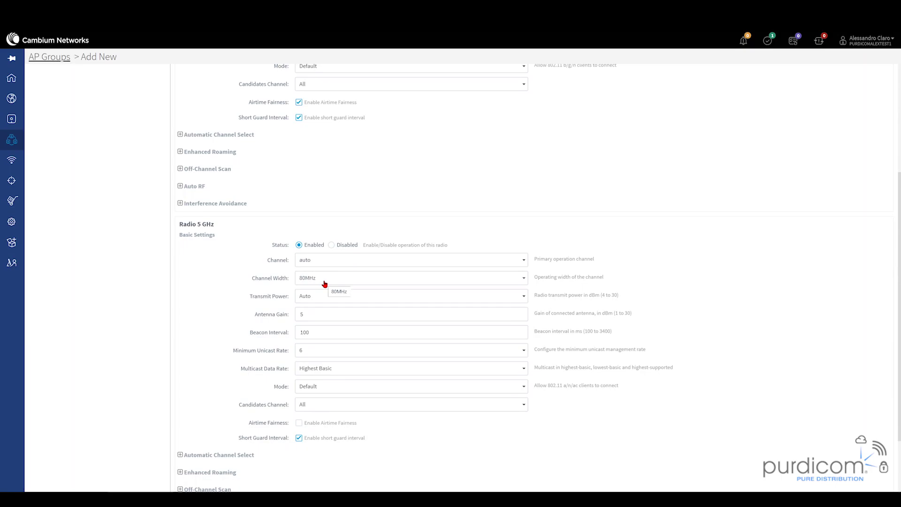
{"action": "left_click", "coordinate": [324, 281]}
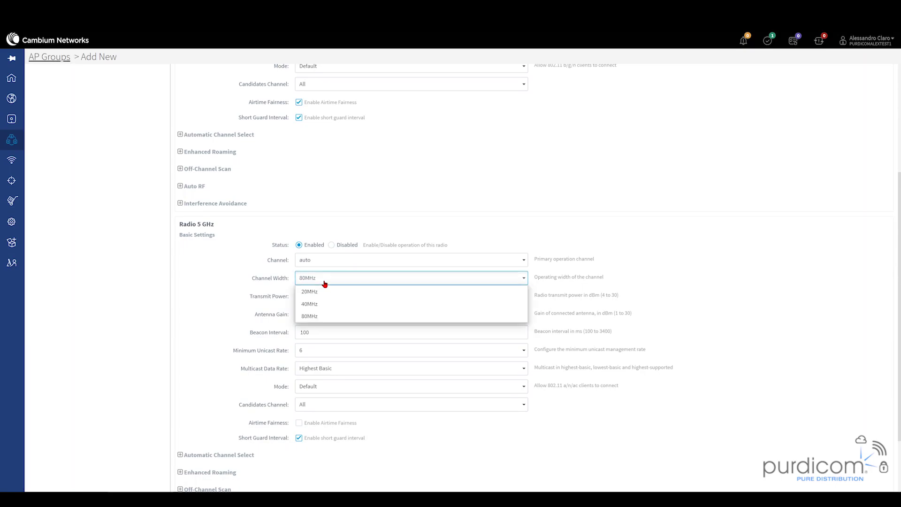
{"action": "left_click", "coordinate": [315, 305]}
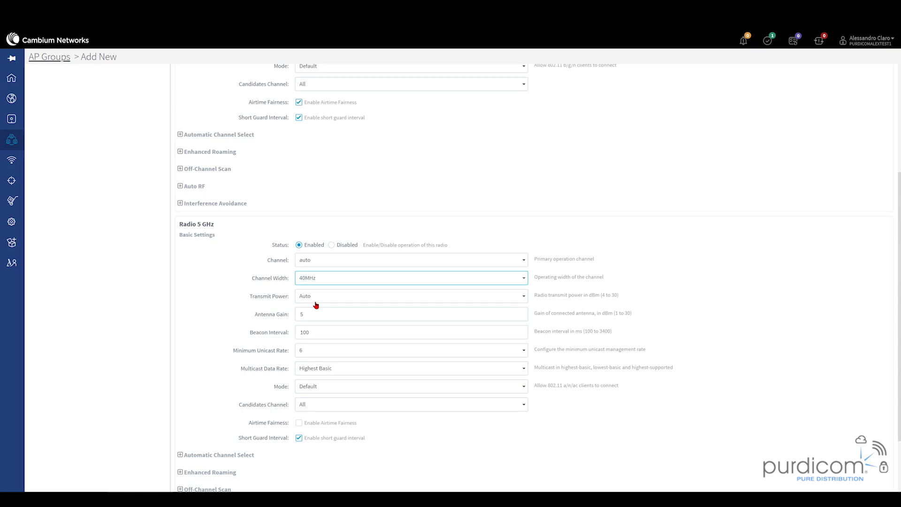
{"action": "left_click", "coordinate": [322, 353]}
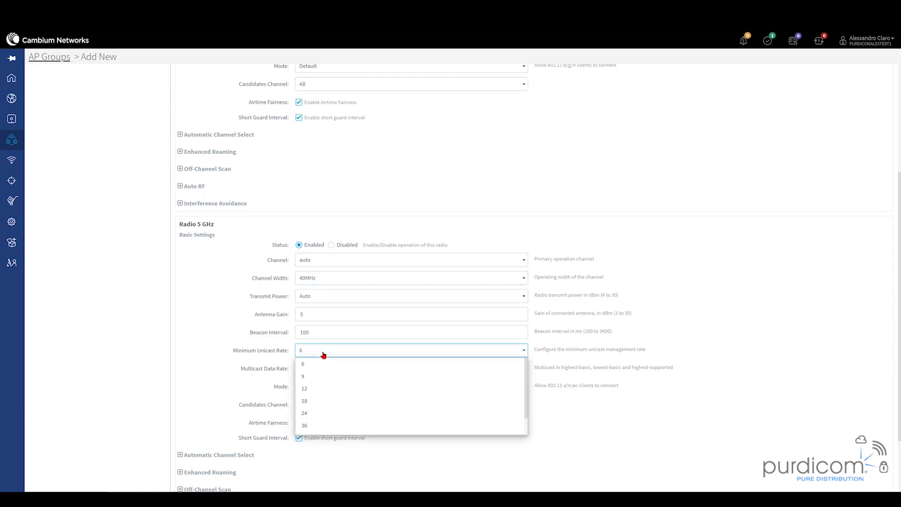
{"action": "left_click", "coordinate": [312, 389]}
{"action": "left_click", "coordinate": [302, 423]}
{"action": "scroll", "coordinate": [152, 211], "scroll_direction": "up", "scroll_amount": 4}
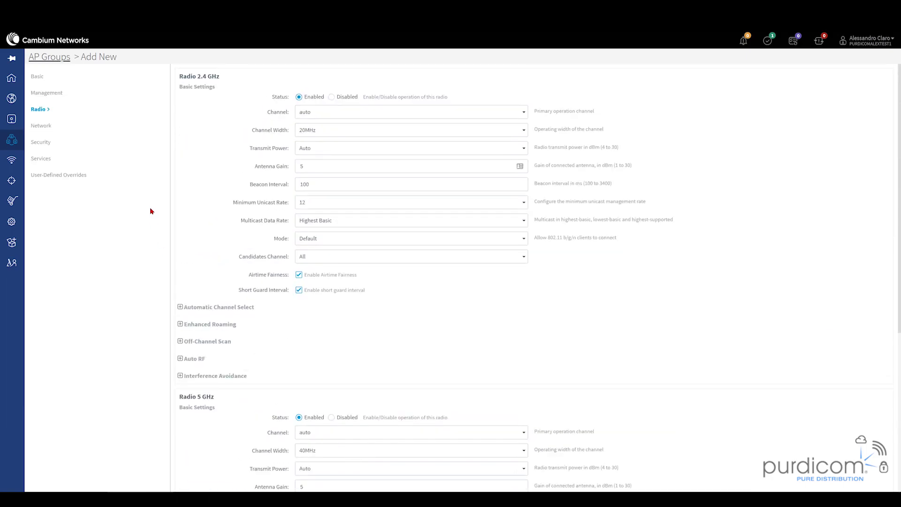
- In Network settings, make Ethernet Port 1 a Trunk Multiple VLANs port allowing VLANs 2-4090
{"action": "left_click", "coordinate": [45, 127]}
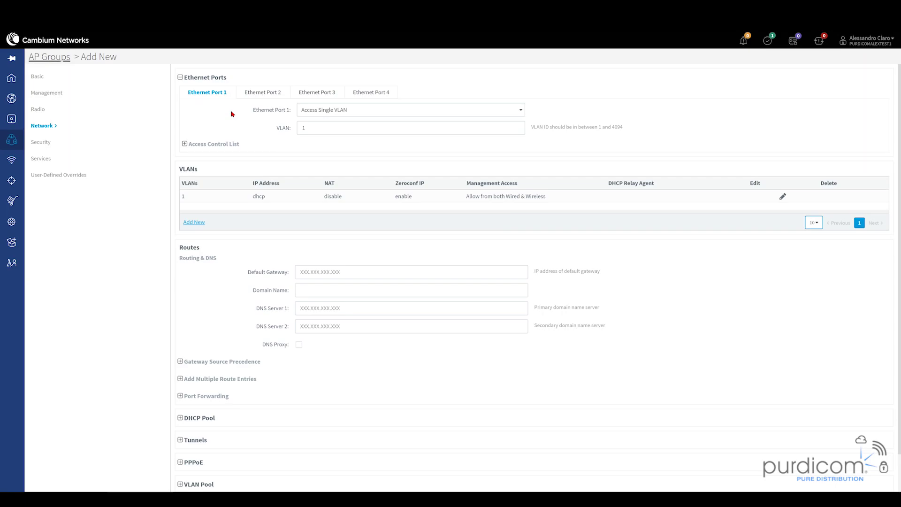
{"action": "left_click", "coordinate": [341, 115]}
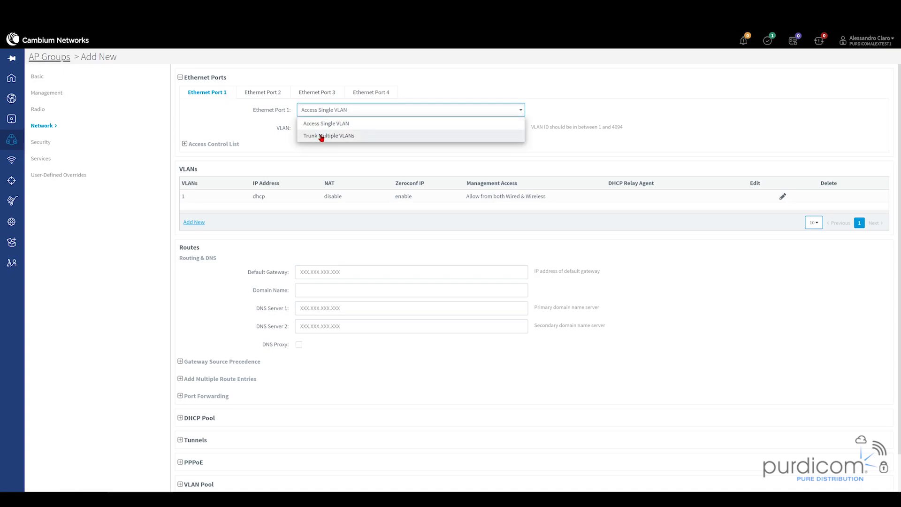
{"action": "left_click", "coordinate": [321, 136]}
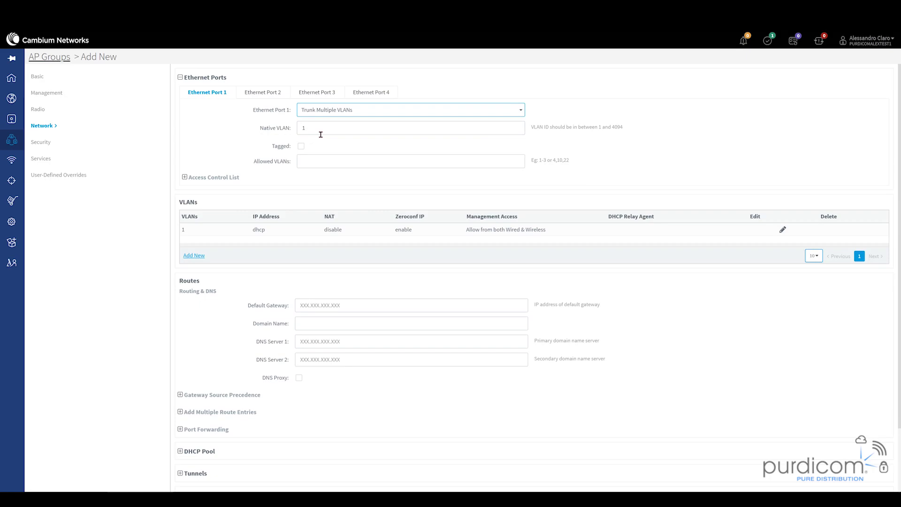
{"action": "left_click", "coordinate": [304, 161]}
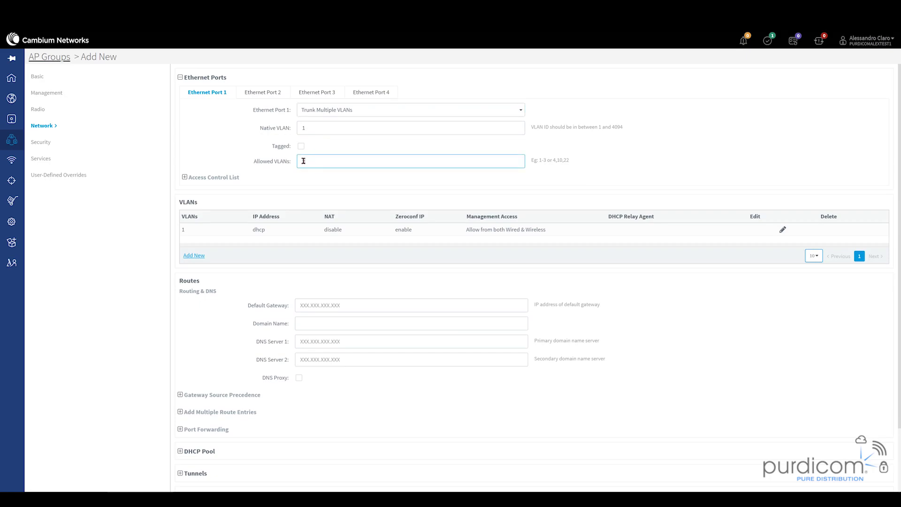
{"action": "type", "text": "1-4090"}
{"action": "left_click", "coordinate": [304, 161]}
{"action": "key", "text": "BackSpace"}
{"action": "type", "text": "2"}
- Keep Ethernet Port 2 as Access Single VLAN after briefly trying trunk mode
{"action": "left_click", "coordinate": [262, 93]}
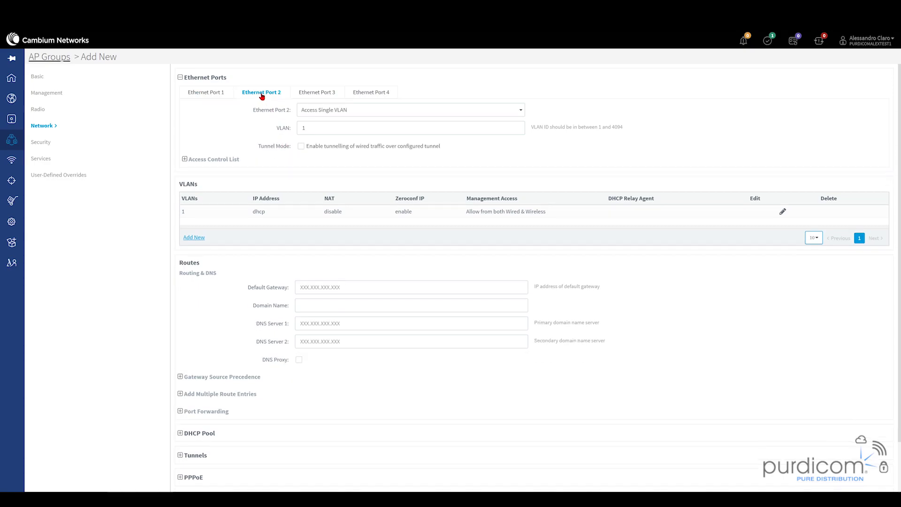
{"action": "left_click", "coordinate": [335, 113]}
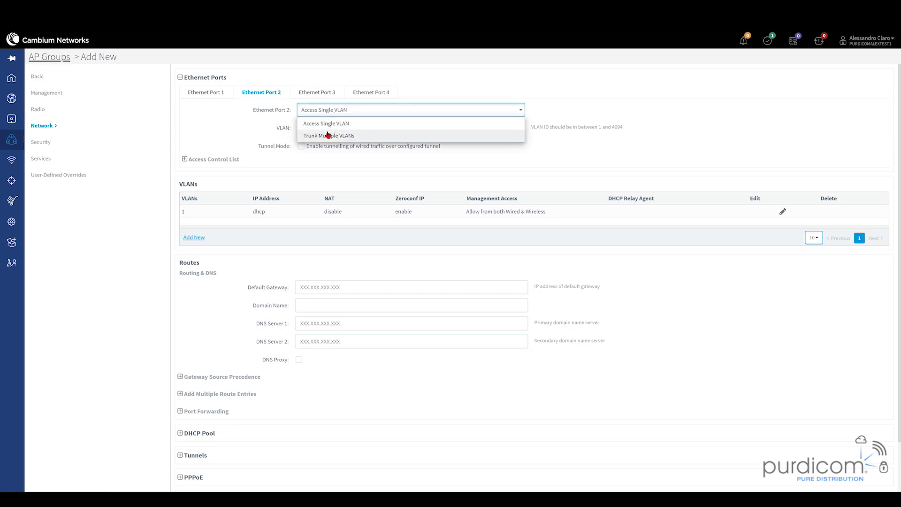
{"action": "left_click", "coordinate": [327, 135]}
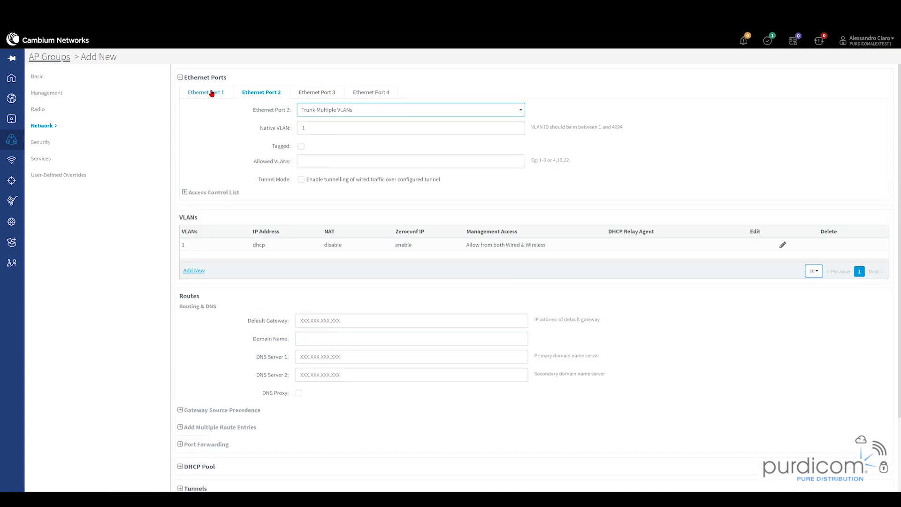
{"action": "left_click", "coordinate": [351, 113]}
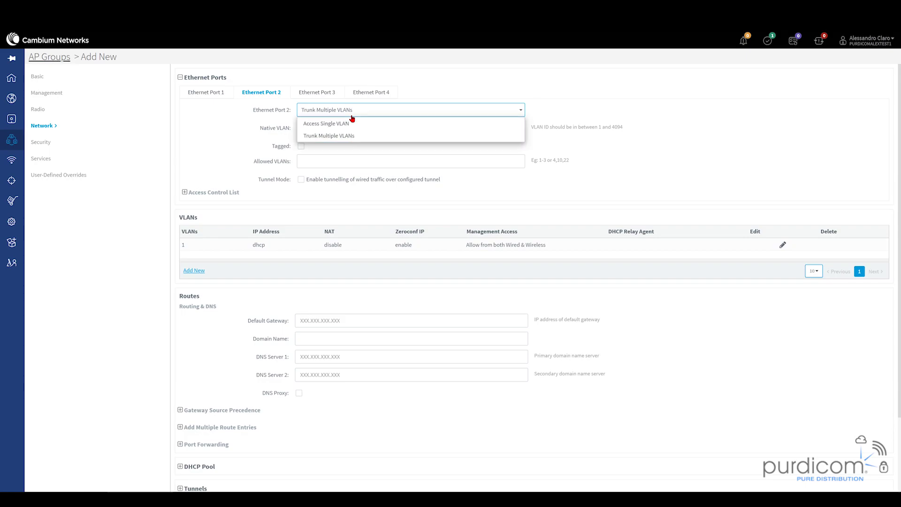
{"action": "left_click", "coordinate": [315, 123]}
{"action": "left_click", "coordinate": [204, 92]}
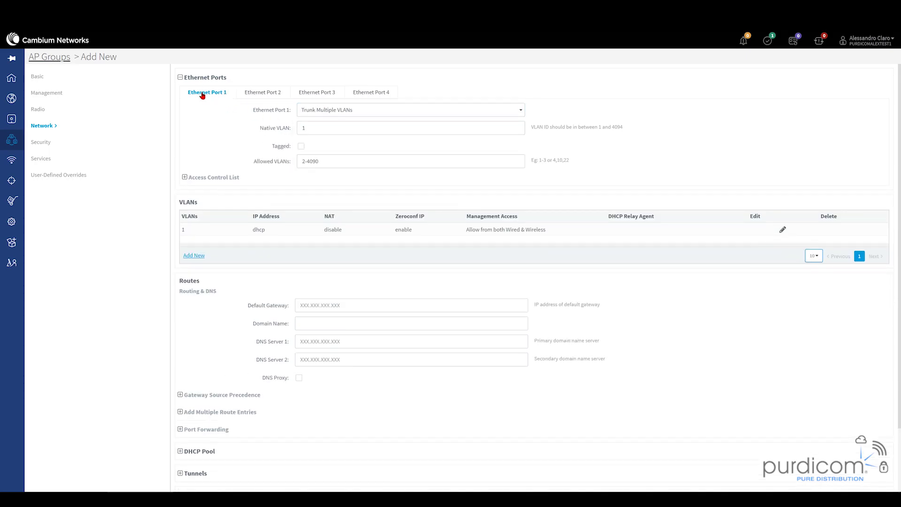
- Enable Rogue AP detection in the AP group's Security settings, then view Services
{"action": "left_click", "coordinate": [41, 143]}
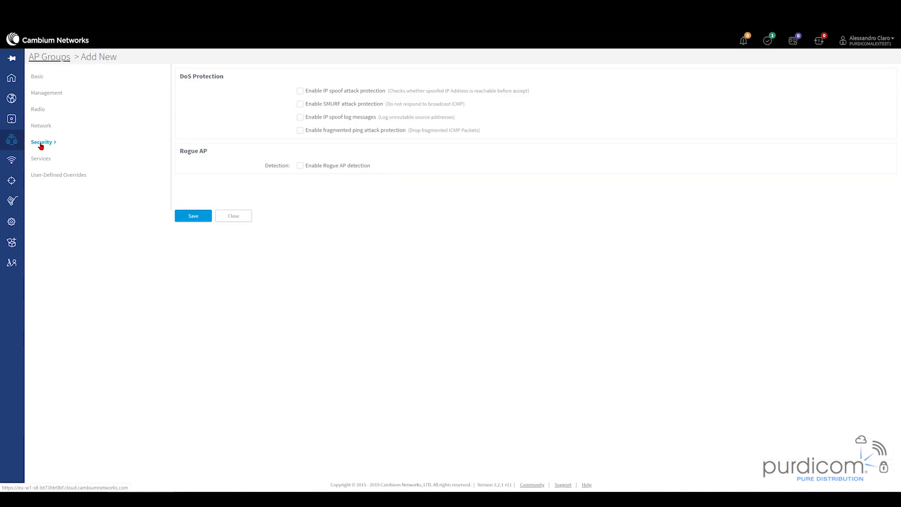
{"action": "left_click", "coordinate": [300, 167]}
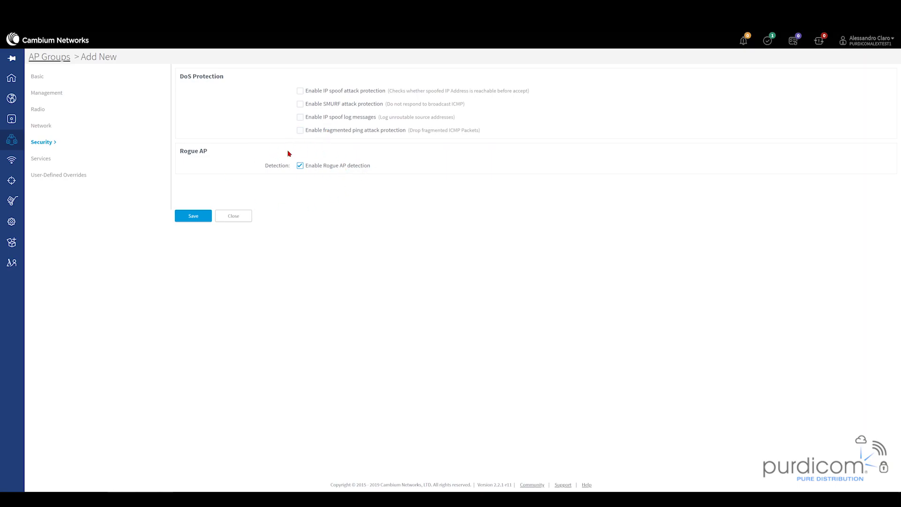
{"action": "left_click", "coordinate": [47, 158]}
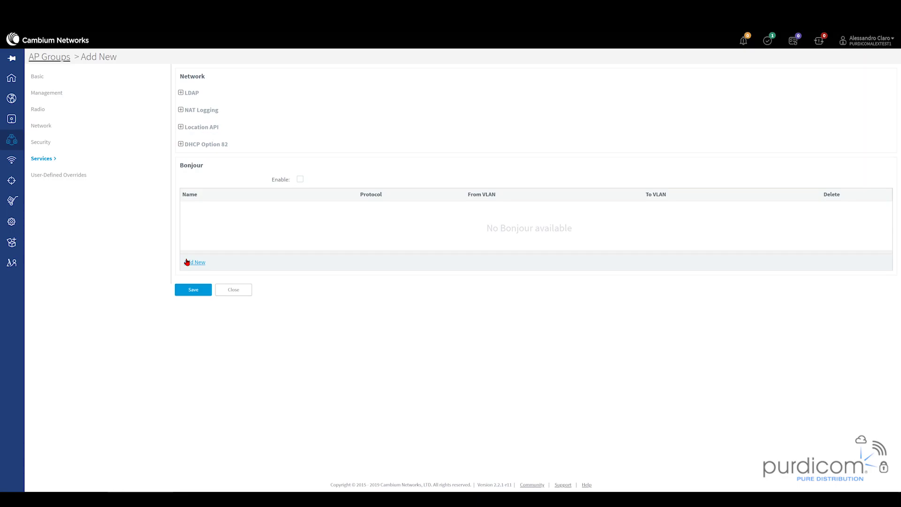
- Try an Apple TV Bonjour gateway, discard it, and save the new AP group
{"action": "left_click", "coordinate": [189, 262]}
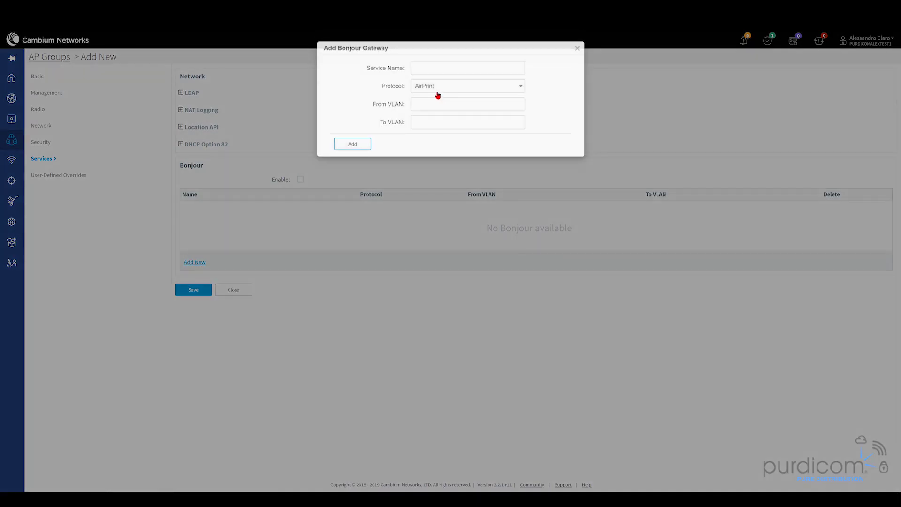
{"action": "left_click", "coordinate": [432, 90]}
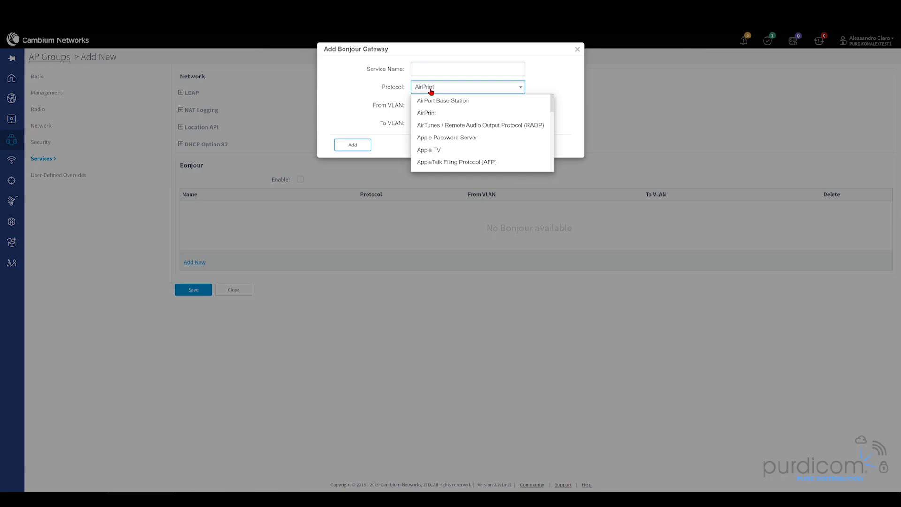
{"action": "left_click", "coordinate": [428, 150]}
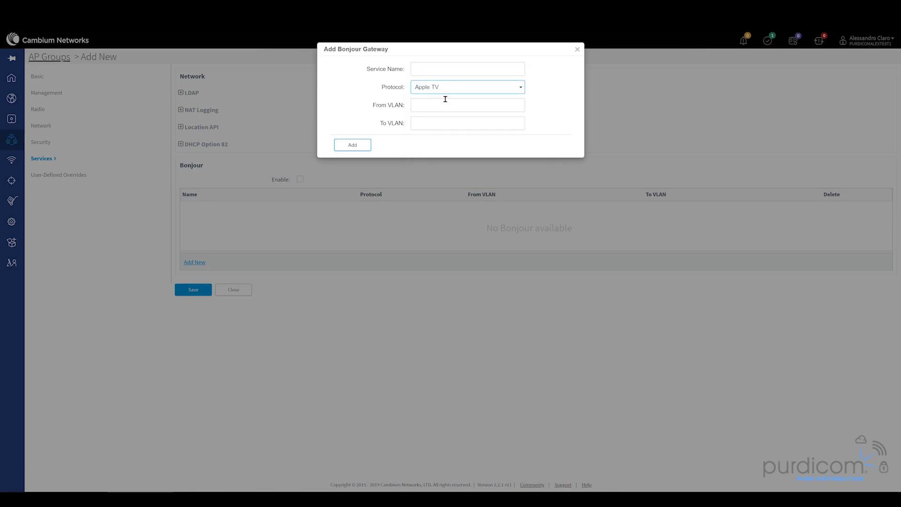
{"action": "left_click", "coordinate": [445, 100]}
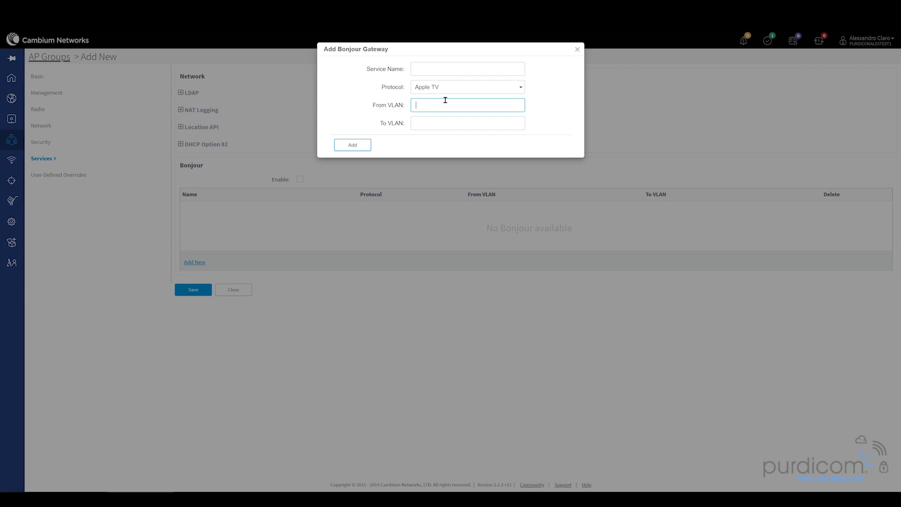
{"action": "left_click", "coordinate": [370, 146]}
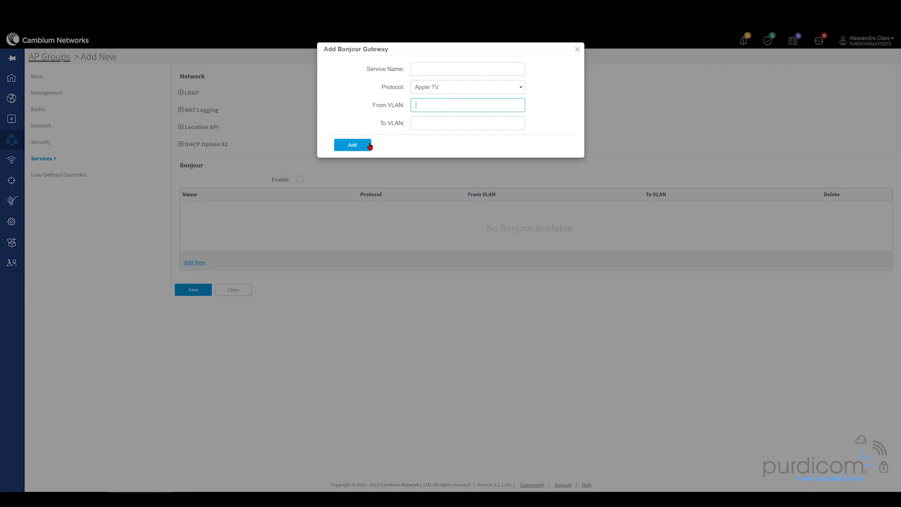
{"action": "left_click", "coordinate": [577, 49]}
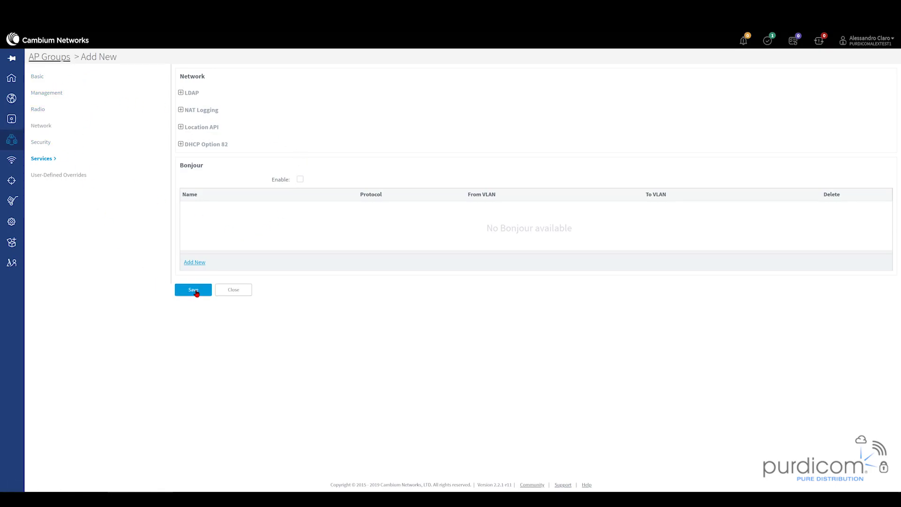
{"action": "left_click", "coordinate": [196, 292]}
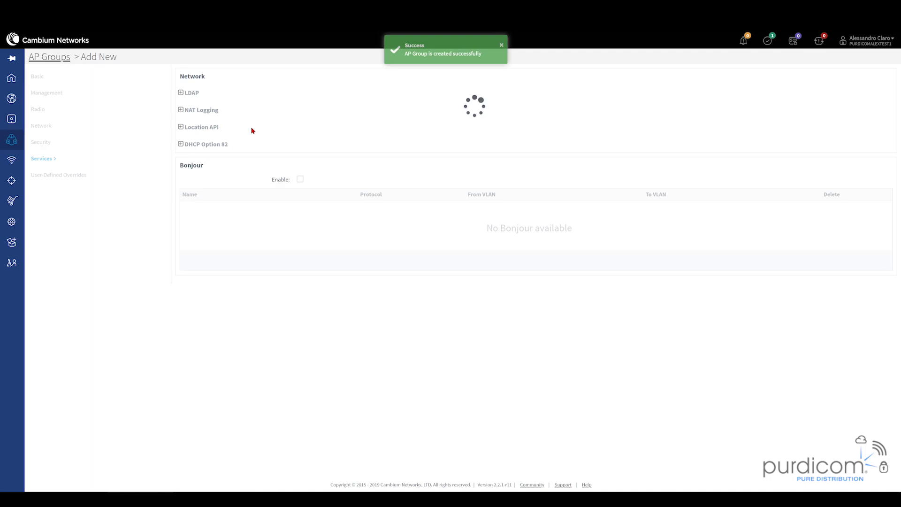
- Edit the queued e410's onboarding configuration and assign it to Purdicom-APGroup
{"action": "left_click", "coordinate": [13, 76]}
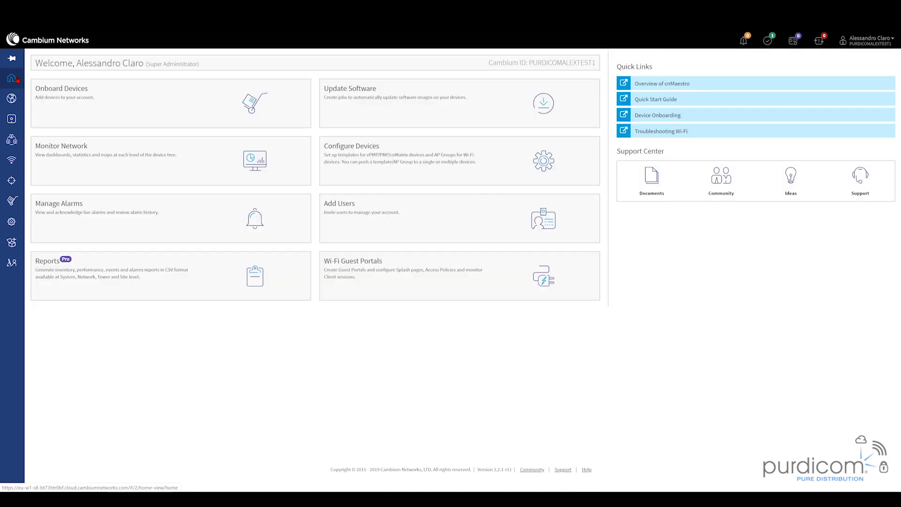
{"action": "left_click", "coordinate": [93, 105]}
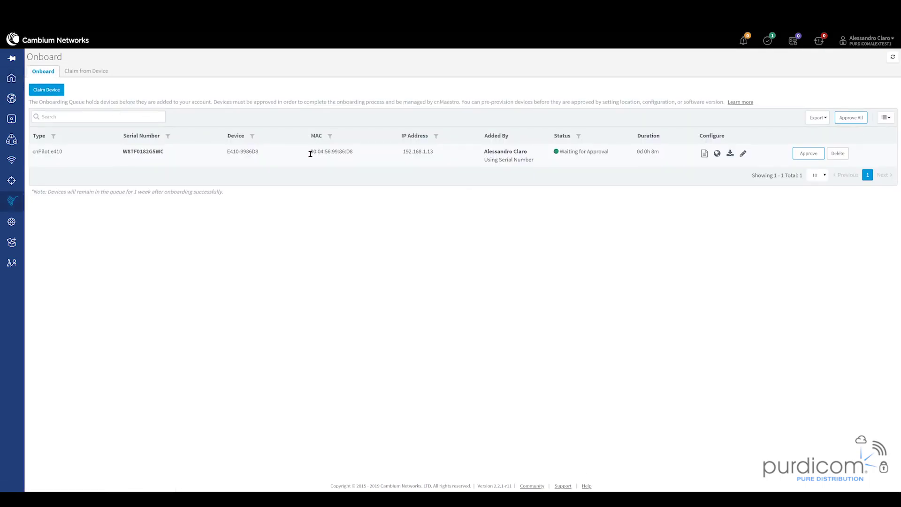
{"action": "left_click", "coordinate": [744, 154]}
{"action": "left_click", "coordinate": [404, 105]}
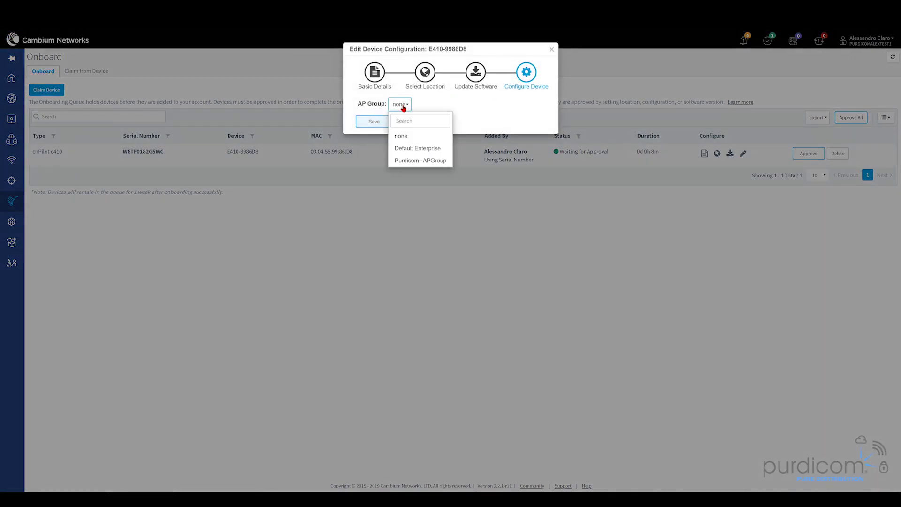
{"action": "left_click", "coordinate": [414, 160]}
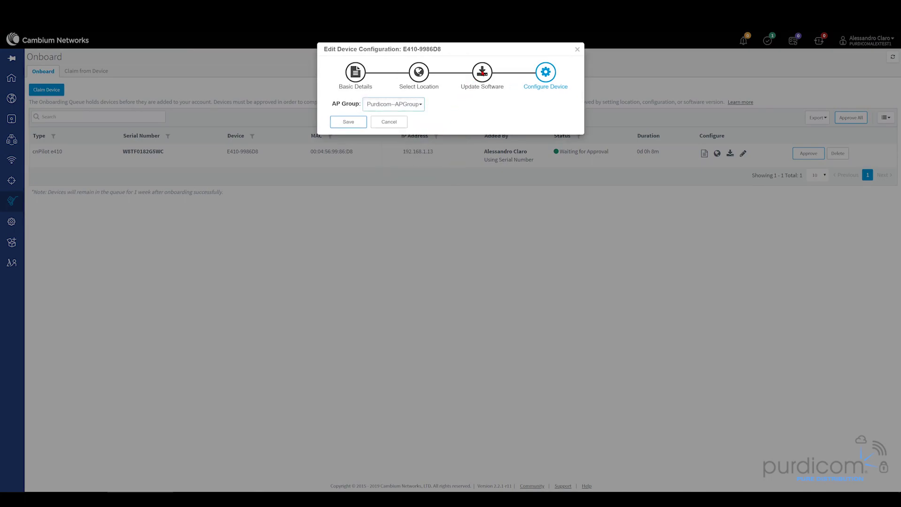
- Choose software image 3.11.2-r2 and leave the device's site as None
{"action": "left_click", "coordinate": [482, 73]}
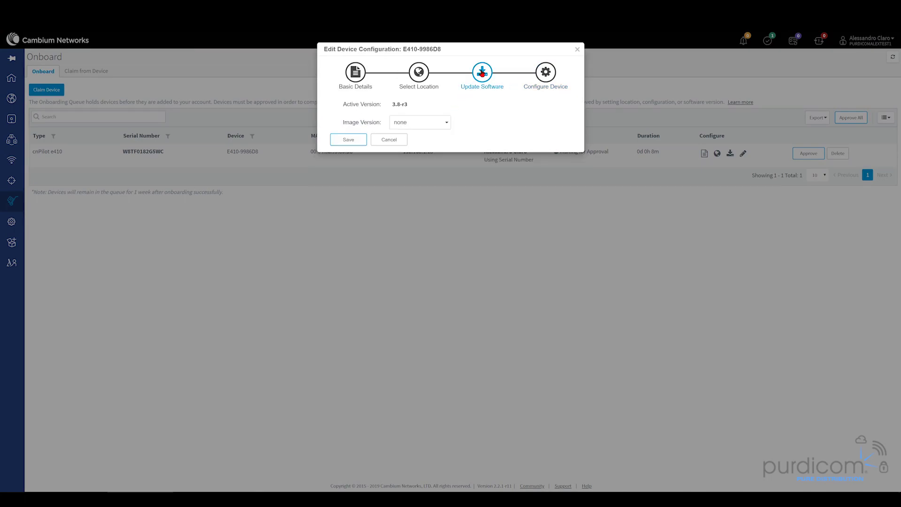
{"action": "left_click", "coordinate": [402, 121]}
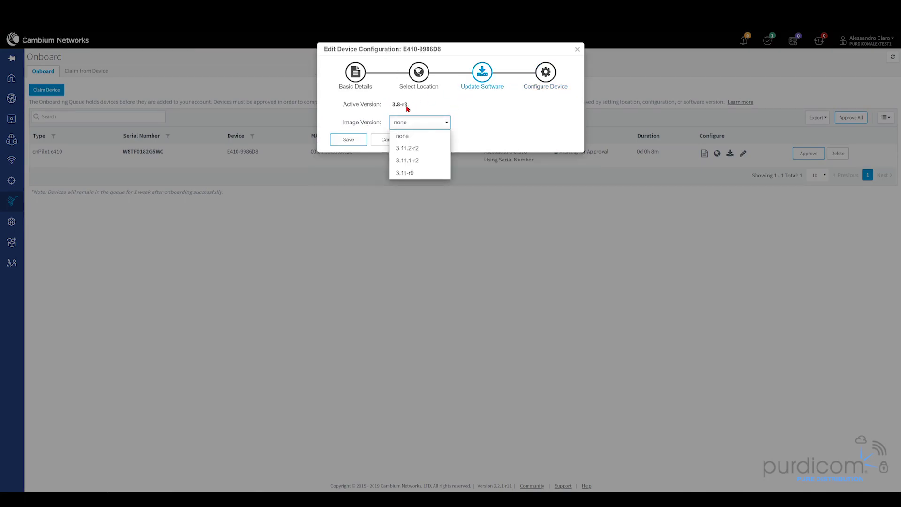
{"action": "left_click", "coordinate": [413, 149]}
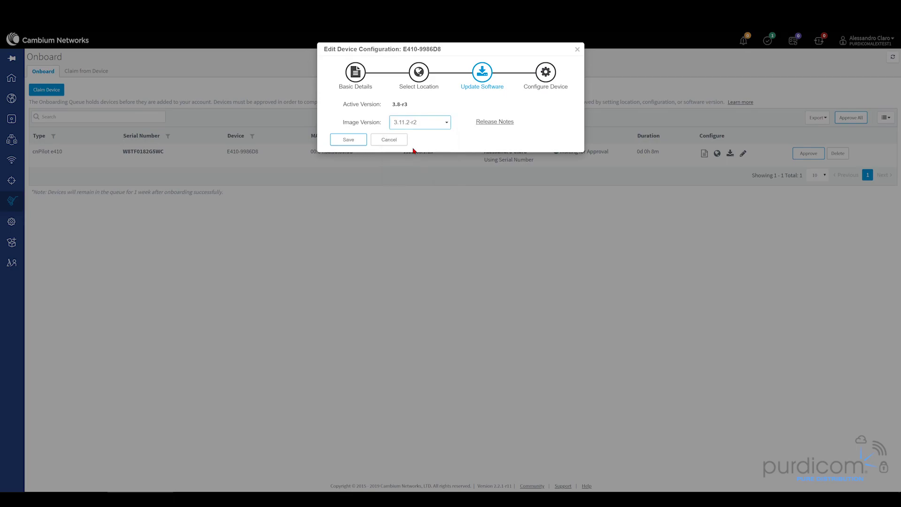
{"action": "left_click", "coordinate": [423, 75]}
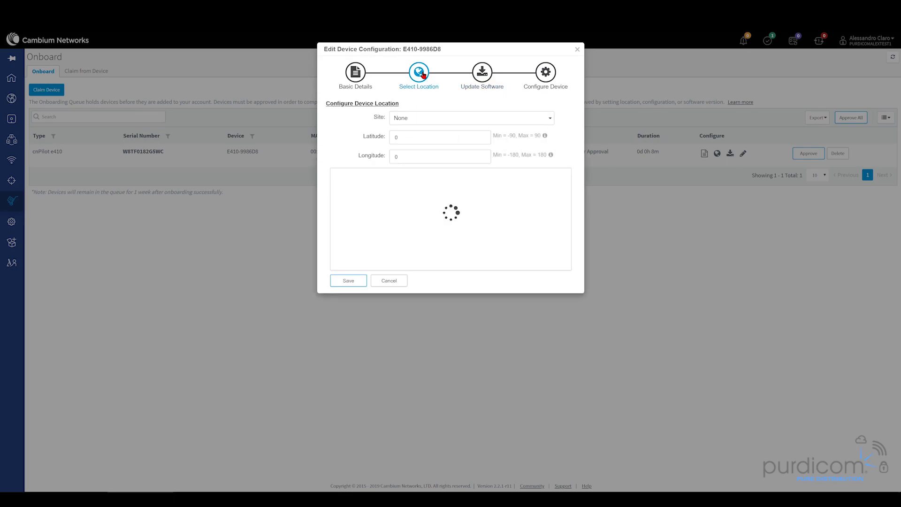
{"action": "left_click", "coordinate": [416, 121]}
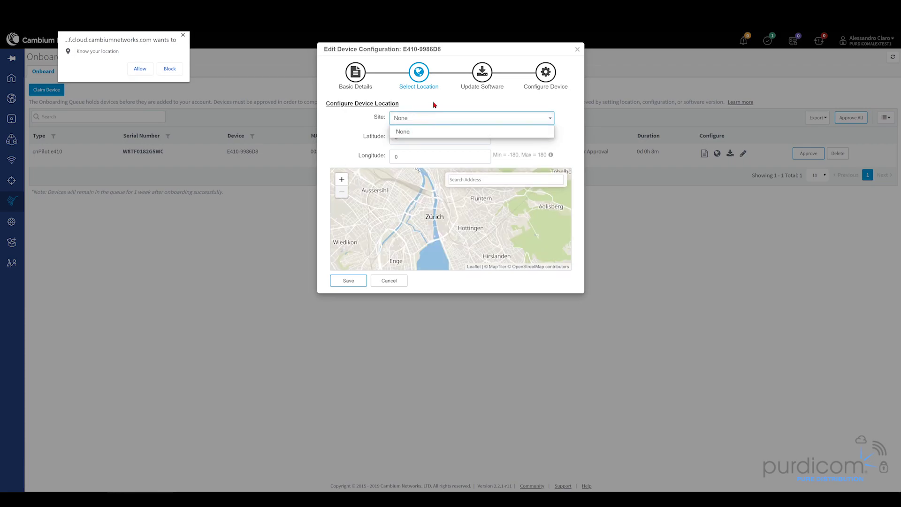
{"action": "left_click", "coordinate": [435, 104]}
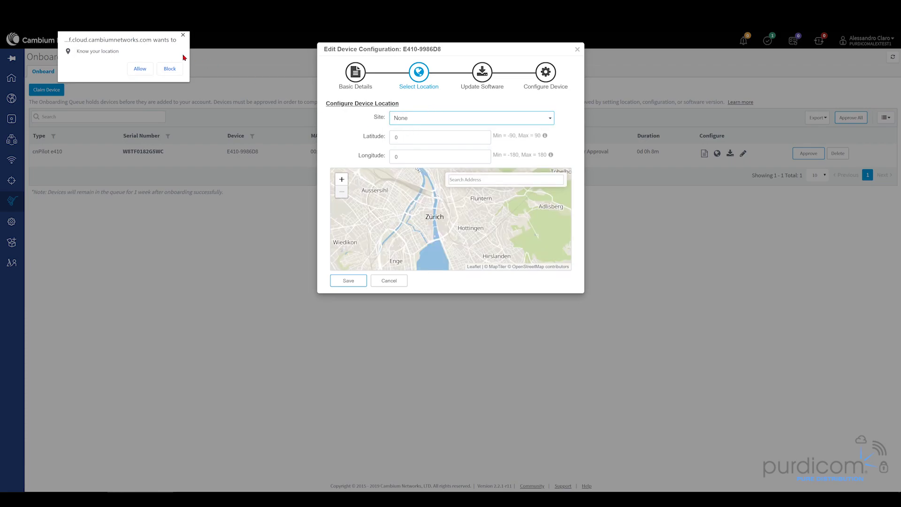
{"action": "left_click", "coordinate": [183, 36]}
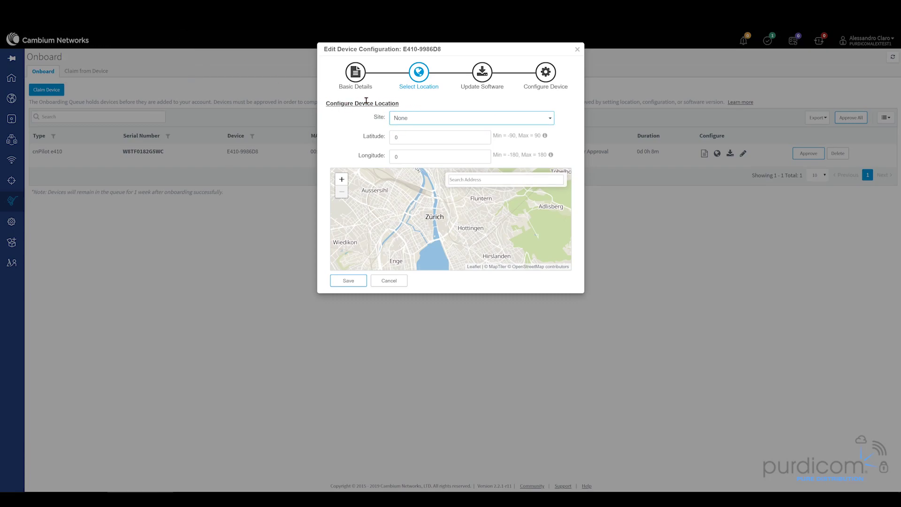
- Enter Purdicom-AP as the device name in Basic Details
{"action": "left_click", "coordinate": [356, 72]}
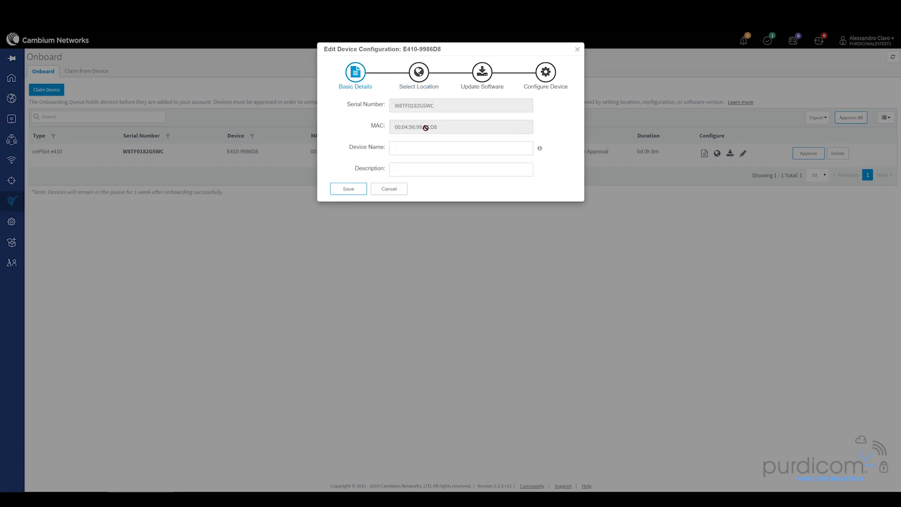
{"action": "left_click", "coordinate": [436, 147]}
{"action": "type", "text": "Purdicom-AP"}
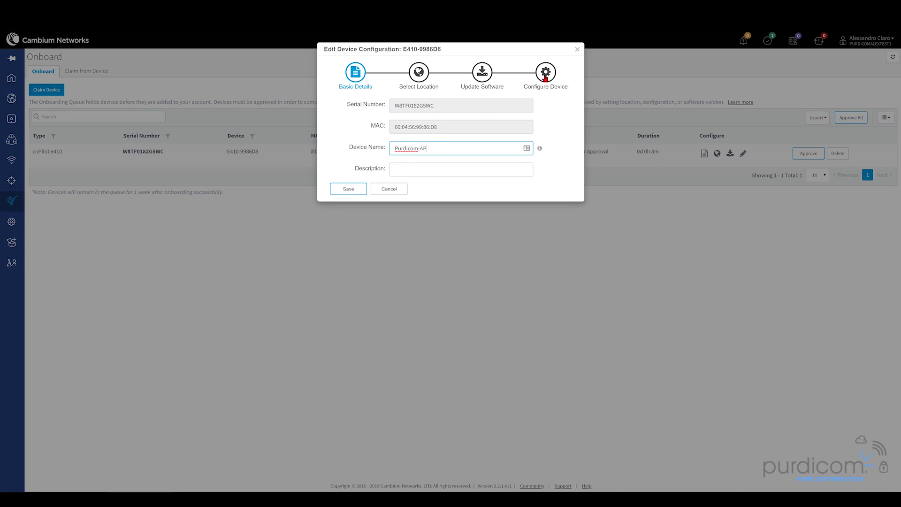
- Review the Radio, cnMaestro VLAN, other VLANs and WLAN overrides without changes, then save
{"action": "left_click", "coordinate": [545, 73]}
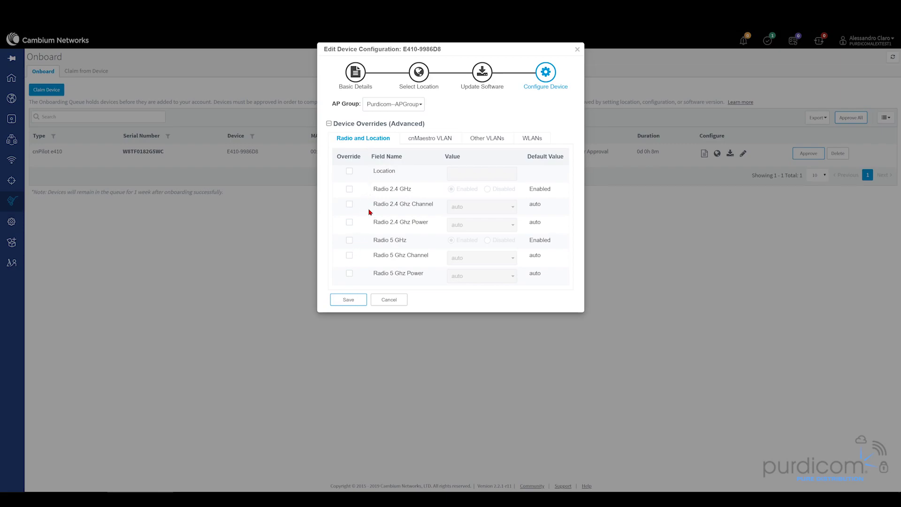
{"action": "left_click", "coordinate": [350, 189]}
{"action": "left_click", "coordinate": [349, 189]}
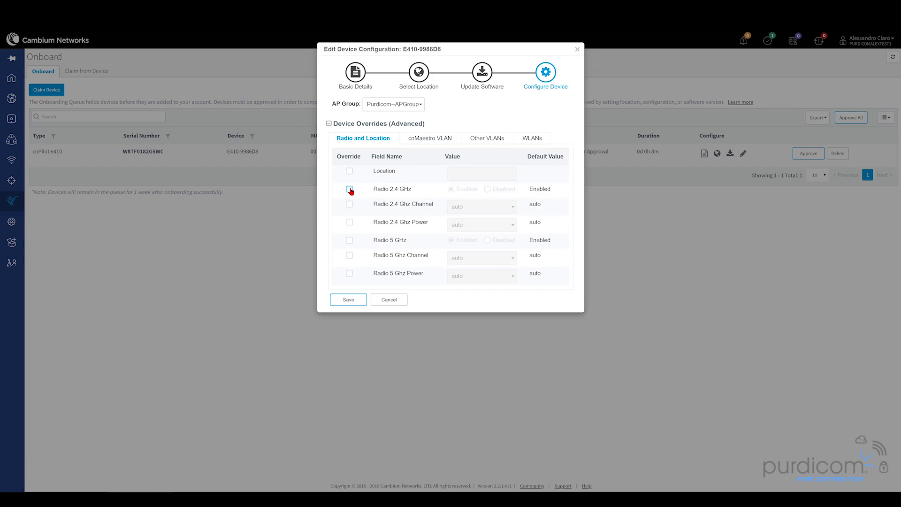
{"action": "left_click", "coordinate": [439, 141]}
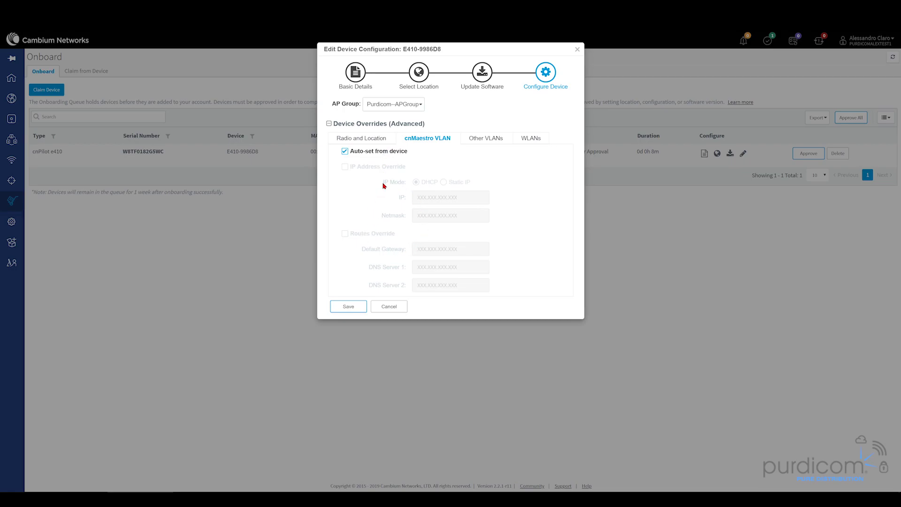
{"action": "left_click", "coordinate": [492, 141]}
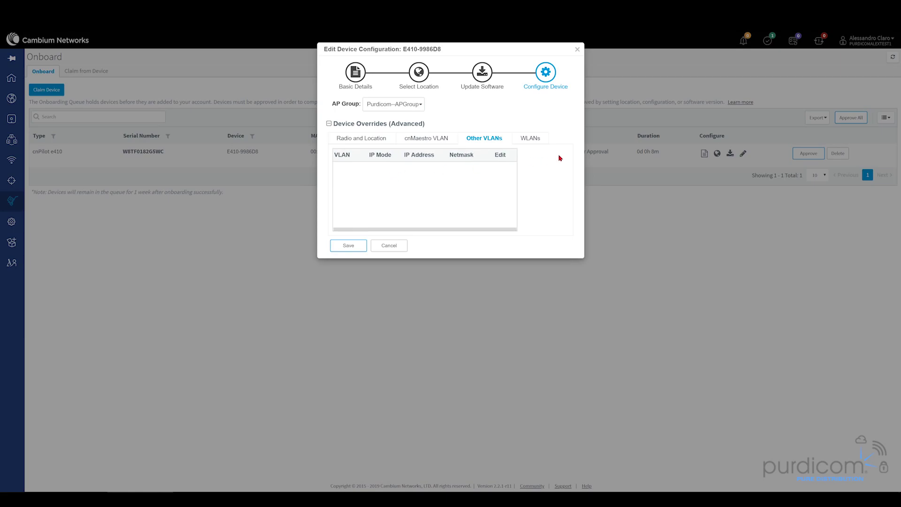
{"action": "left_click", "coordinate": [539, 140]}
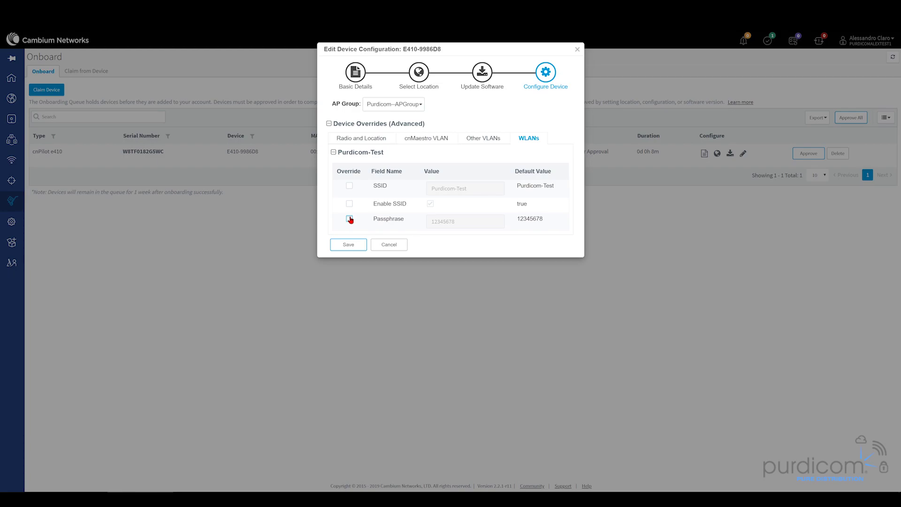
{"action": "left_click", "coordinate": [355, 244]}
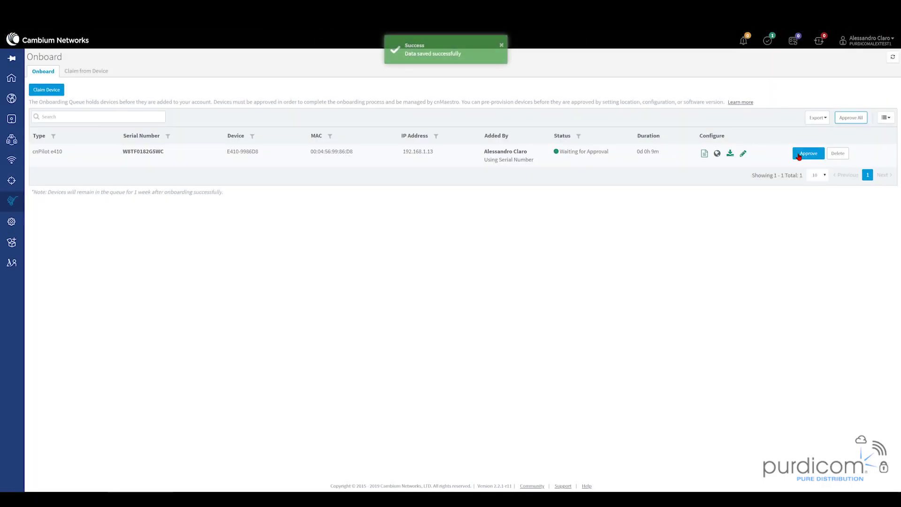
- Approve the cnPilot e410 row in the onboarding queue
{"action": "left_click", "coordinate": [799, 155]}
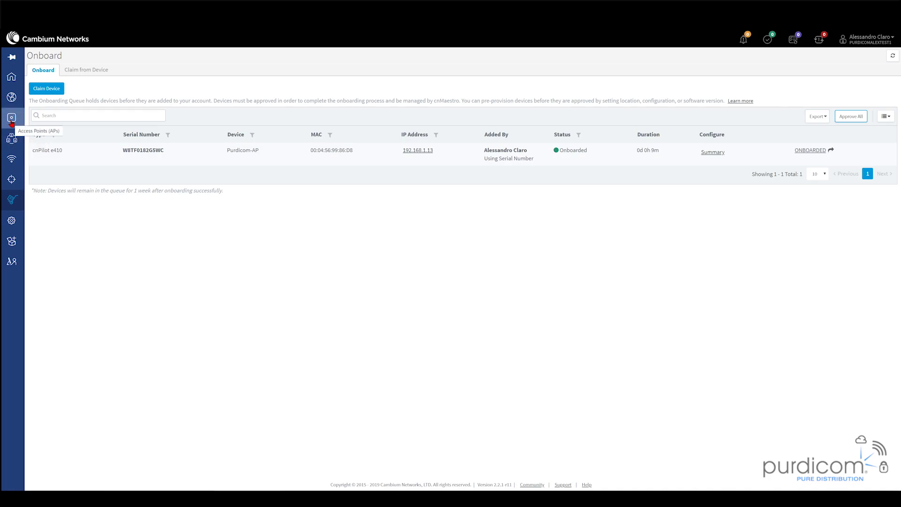
- Open Purdicom-AP's Clients tab and inspect a connected client's details
{"action": "left_click", "coordinate": [11, 121]}
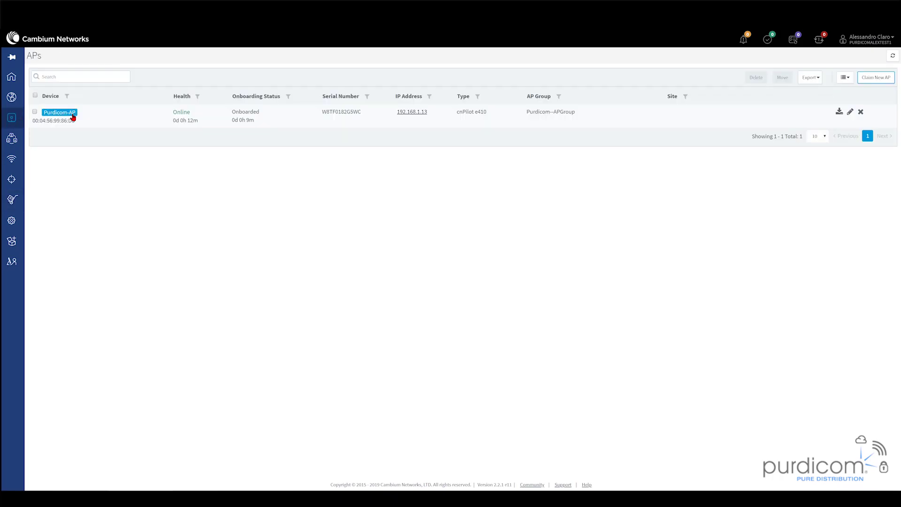
{"action": "left_click", "coordinate": [60, 112]}
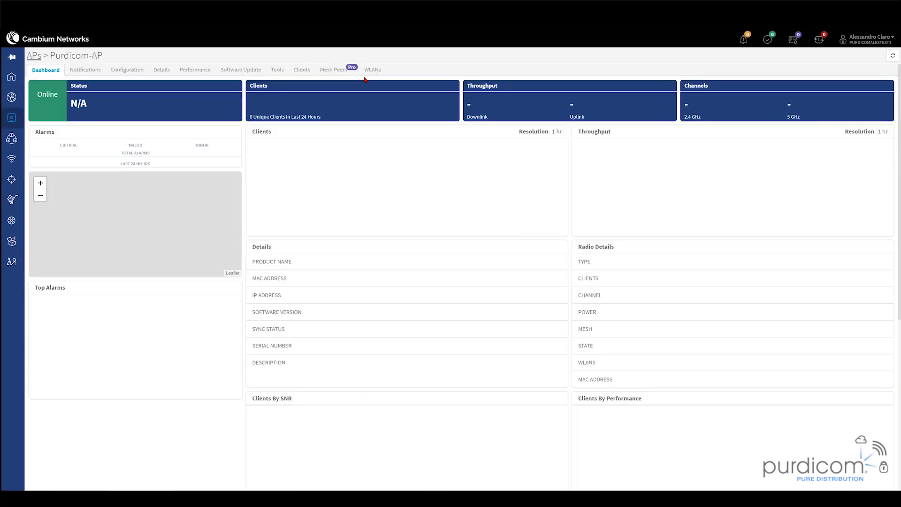
{"action": "left_click", "coordinate": [301, 71]}
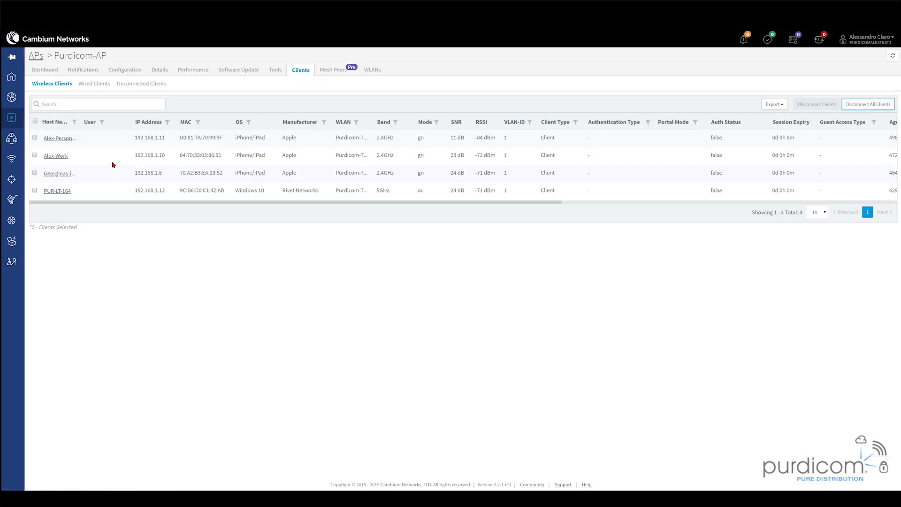
{"action": "triple_click", "coordinate": [73, 138]}
{"action": "triple_click", "coordinate": [69, 156]}
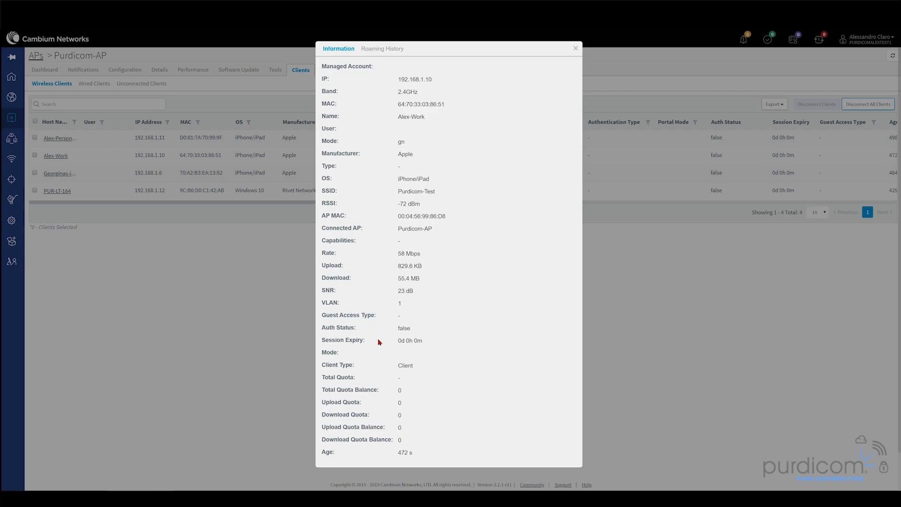
{"action": "left_click", "coordinate": [575, 49]}
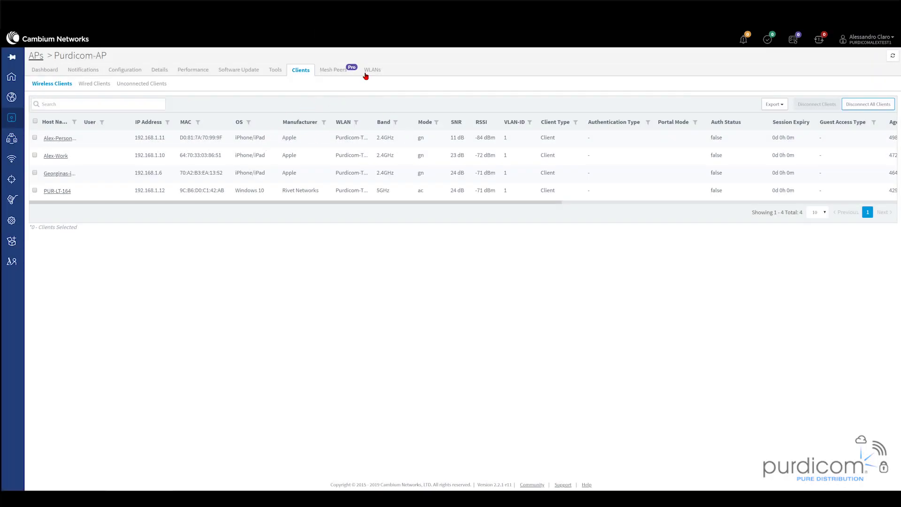
- Look over Purdicom-AP's WLANs tab and scroll through its dashboard
{"action": "left_click", "coordinate": [372, 70]}
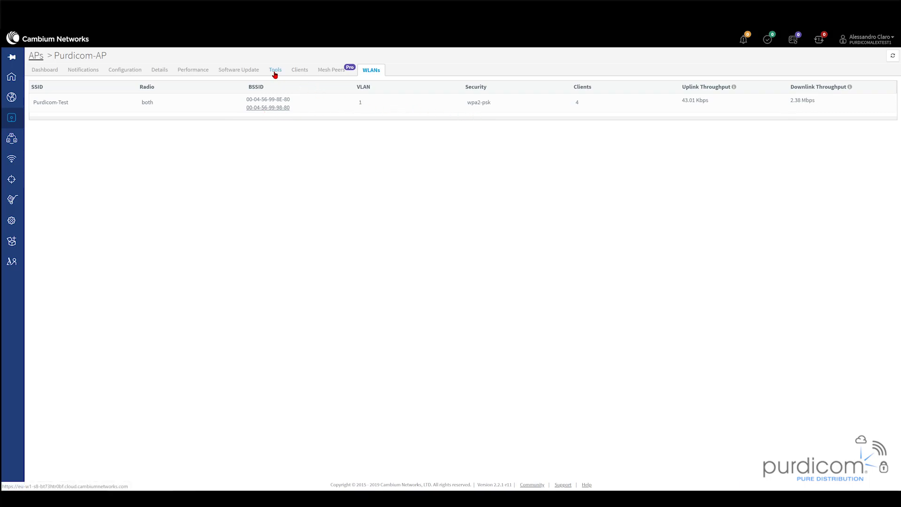
{"action": "left_click", "coordinate": [55, 74]}
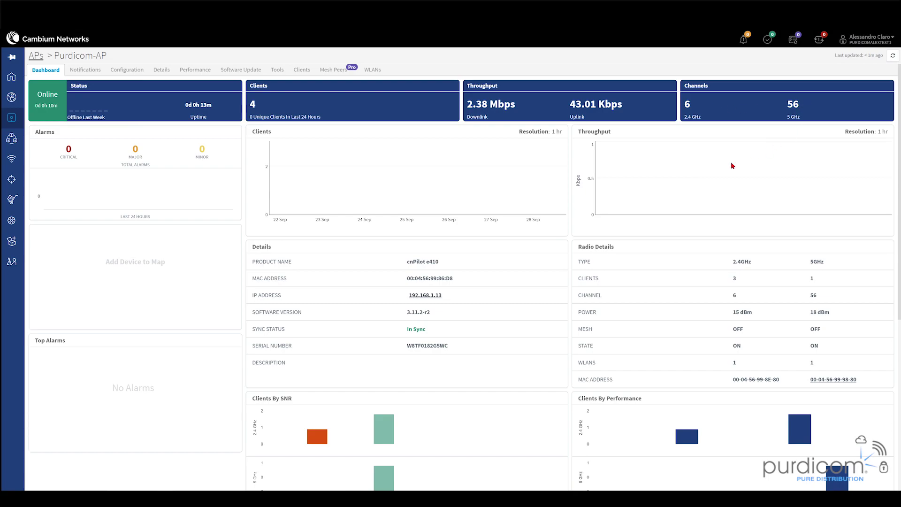
{"action": "scroll", "coordinate": [474, 181], "scroll_direction": "down", "scroll_amount": 2}
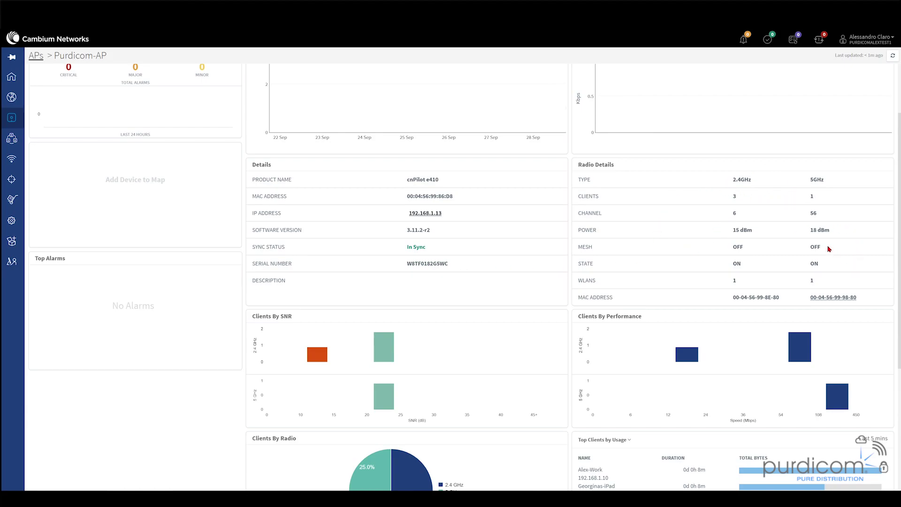
{"action": "scroll", "coordinate": [709, 280], "scroll_direction": "down", "scroll_amount": 1}
{"action": "scroll", "coordinate": [709, 280], "scroll_direction": "down", "scroll_amount": 3}
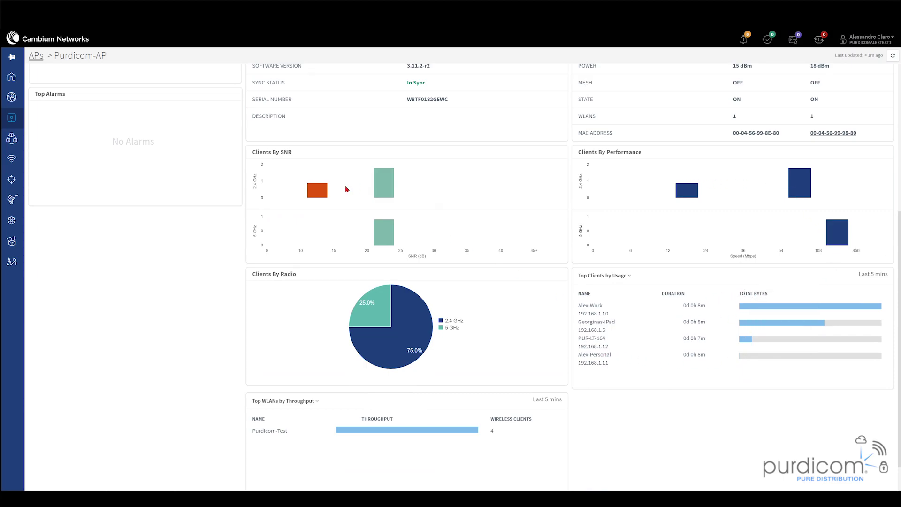
{"action": "mouse_move", "coordinate": [402, 350]}
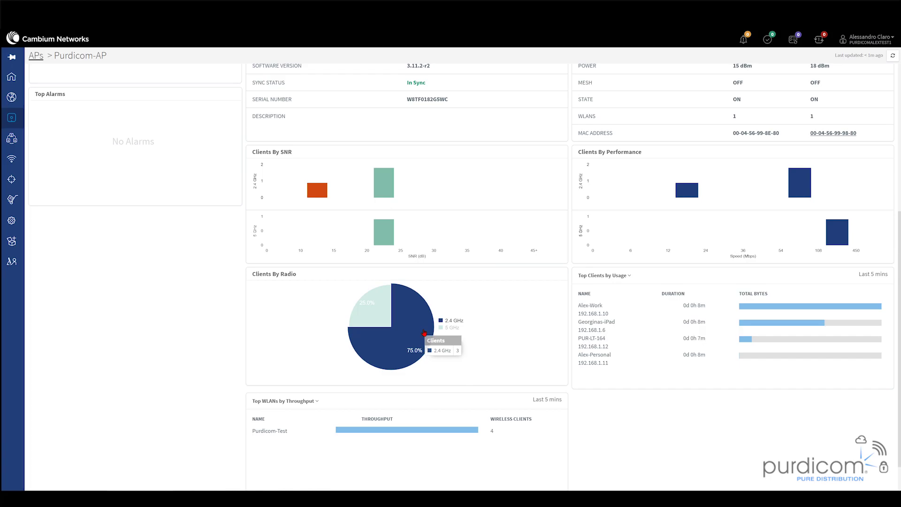
{"action": "scroll", "coordinate": [422, 329], "scroll_direction": "up", "scroll_amount": 5}
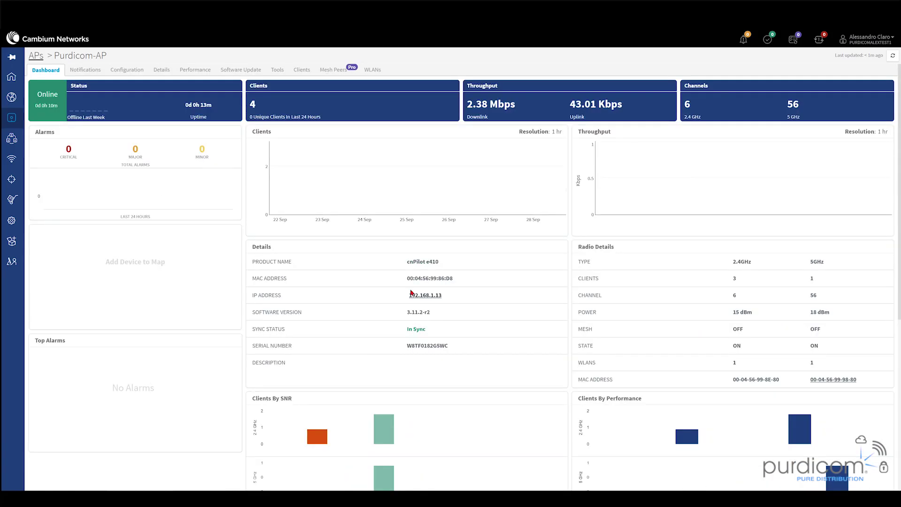
- Open the Events log under Alarms History and step through event details from D0-81-7A-70-99-9F
{"action": "left_click", "coordinate": [93, 72]}
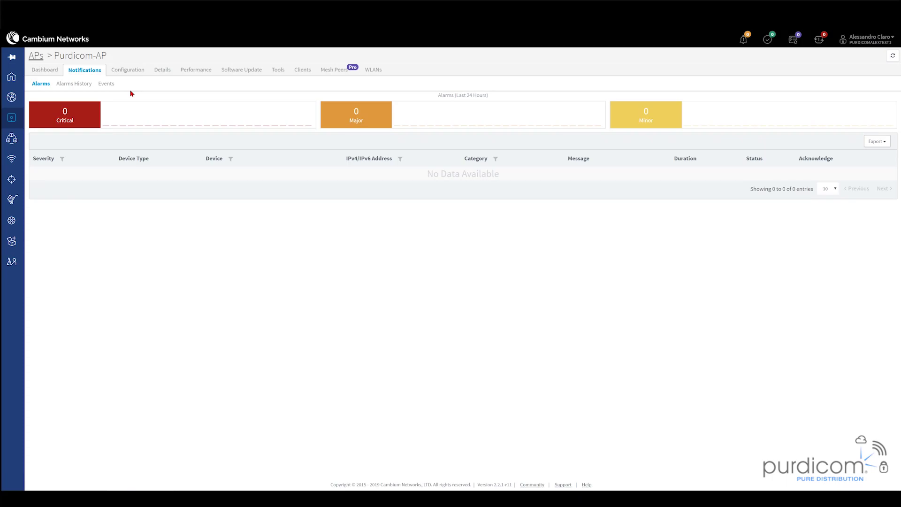
{"action": "left_click", "coordinate": [74, 84]}
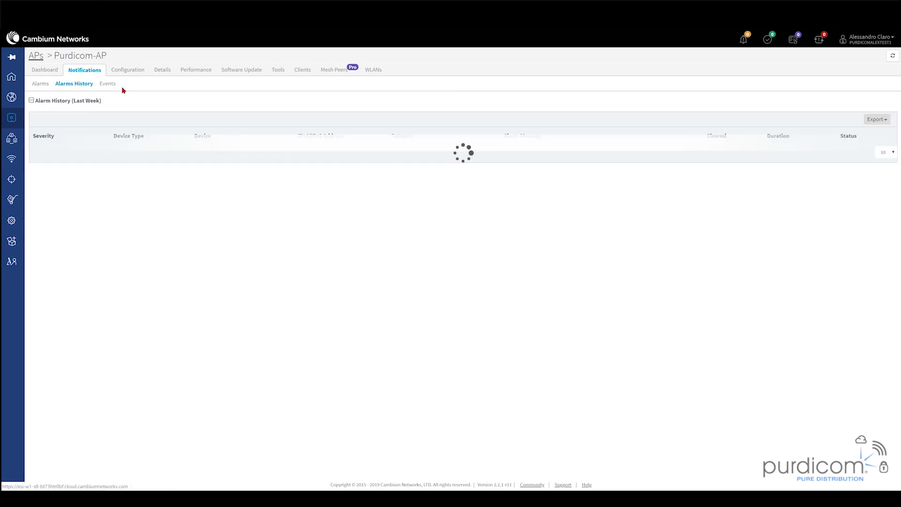
{"action": "left_click", "coordinate": [107, 85]}
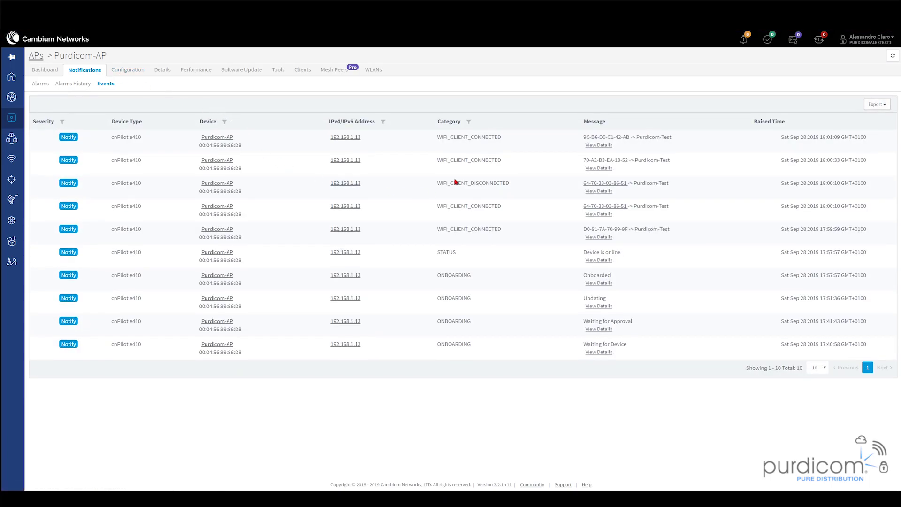
{"action": "left_click", "coordinate": [598, 237]}
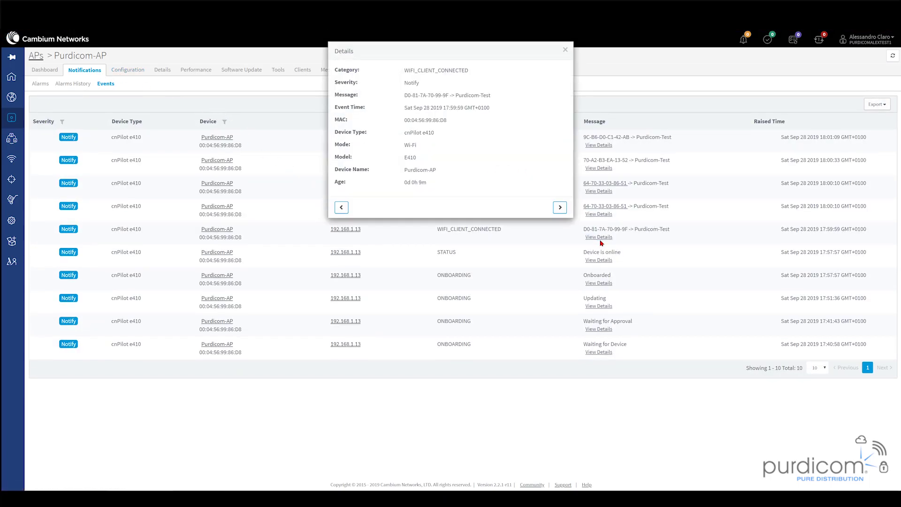
{"action": "left_click", "coordinate": [558, 208]}
{"action": "left_click", "coordinate": [558, 208]}
{"action": "left_click", "coordinate": [558, 208]}
{"action": "left_click", "coordinate": [558, 208]}
{"action": "left_click", "coordinate": [565, 50]}
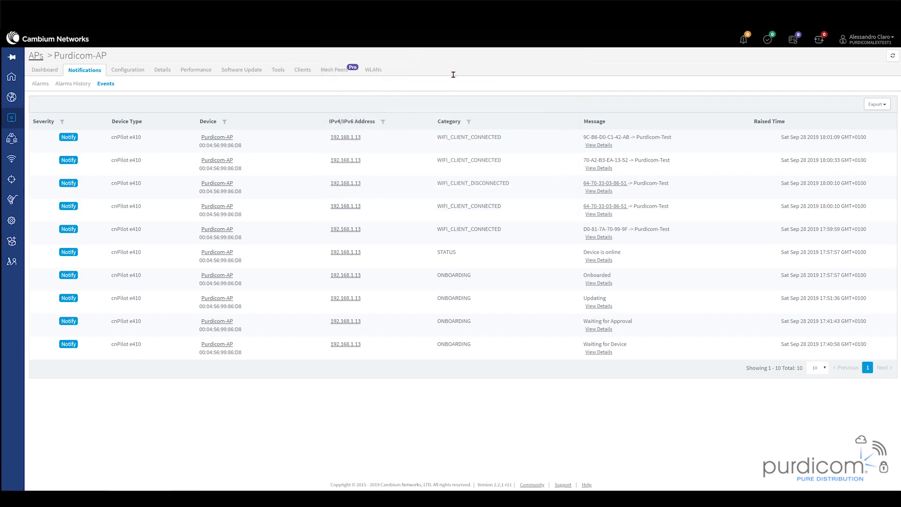
- Expand Factory Reset in Purdicom-AP's Configuration to read its warning, then view the Details overview
{"action": "left_click", "coordinate": [118, 72]}
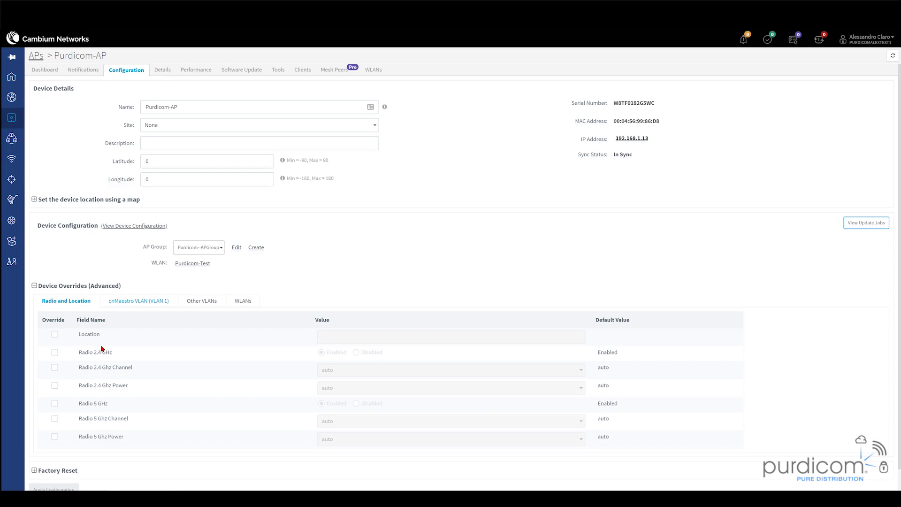
{"action": "scroll", "coordinate": [103, 413], "scroll_direction": "down", "scroll_amount": 1}
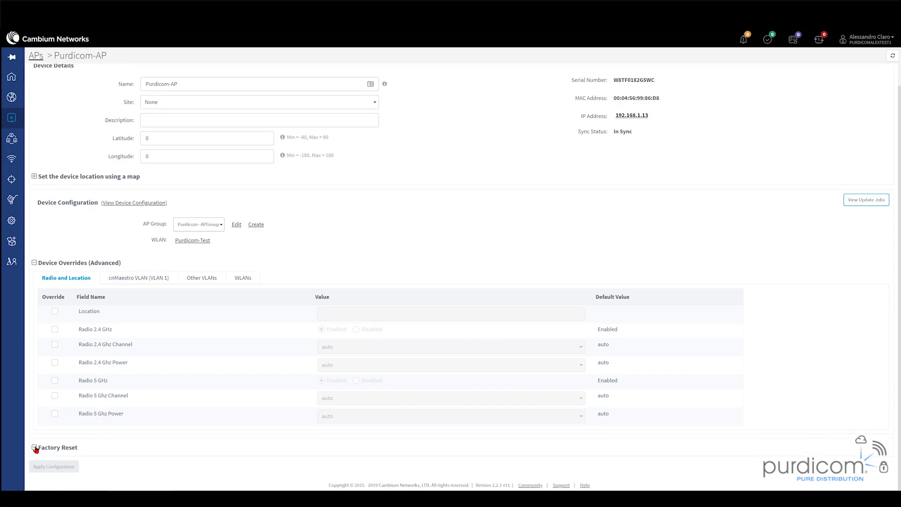
{"action": "left_click", "coordinate": [35, 447]}
{"action": "scroll", "coordinate": [149, 382], "scroll_direction": "down", "scroll_amount": 1}
{"action": "scroll", "coordinate": [149, 383], "scroll_direction": "up", "scroll_amount": 3}
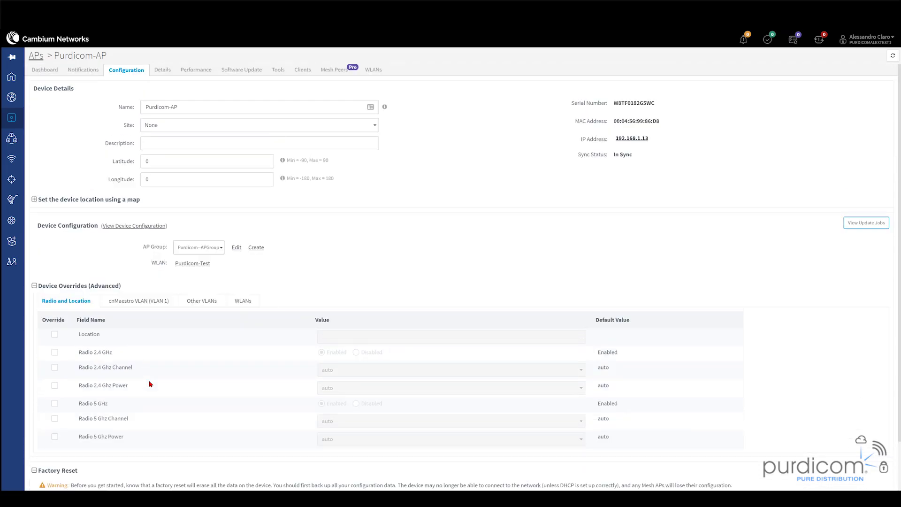
{"action": "left_click", "coordinate": [161, 70]}
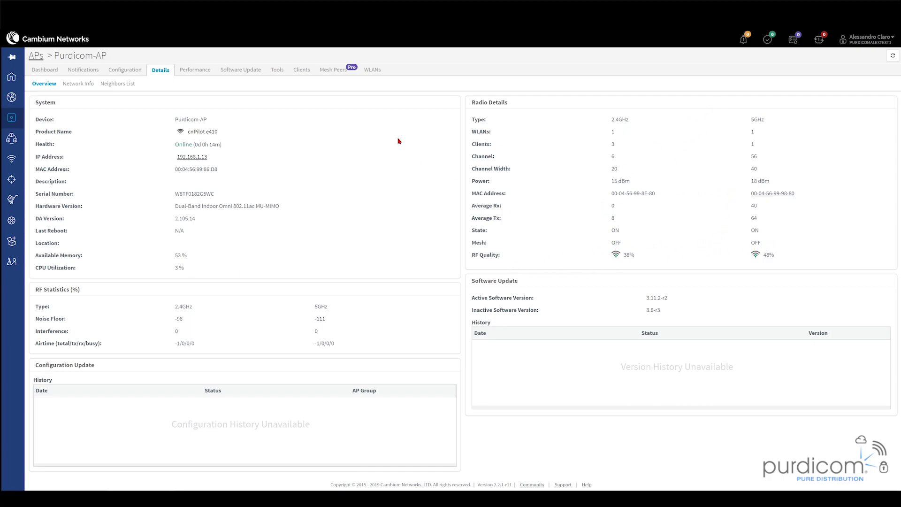
- Review Purdicom-AP's network interface information in the Details view
{"action": "left_click", "coordinate": [87, 85]}
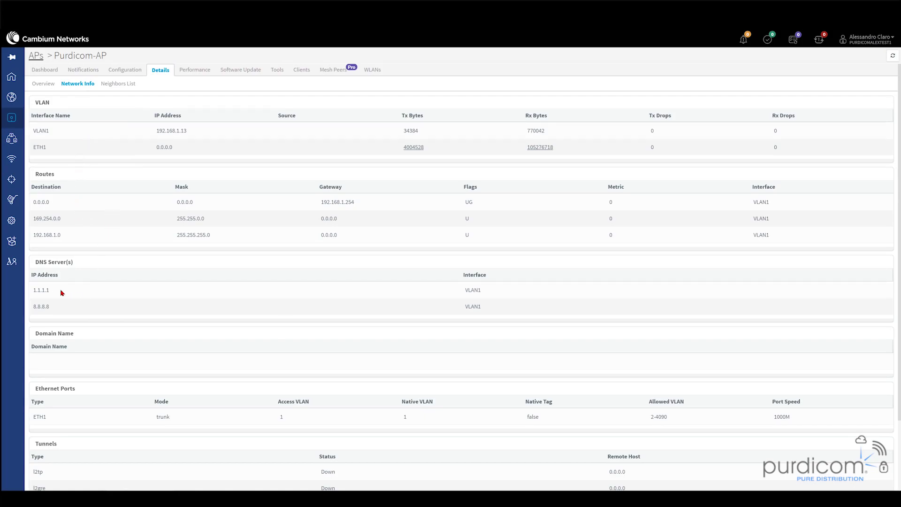
{"action": "scroll", "coordinate": [131, 328], "scroll_direction": "down", "scroll_amount": 2}
{"action": "scroll", "coordinate": [131, 328], "scroll_direction": "down", "scroll_amount": 1}
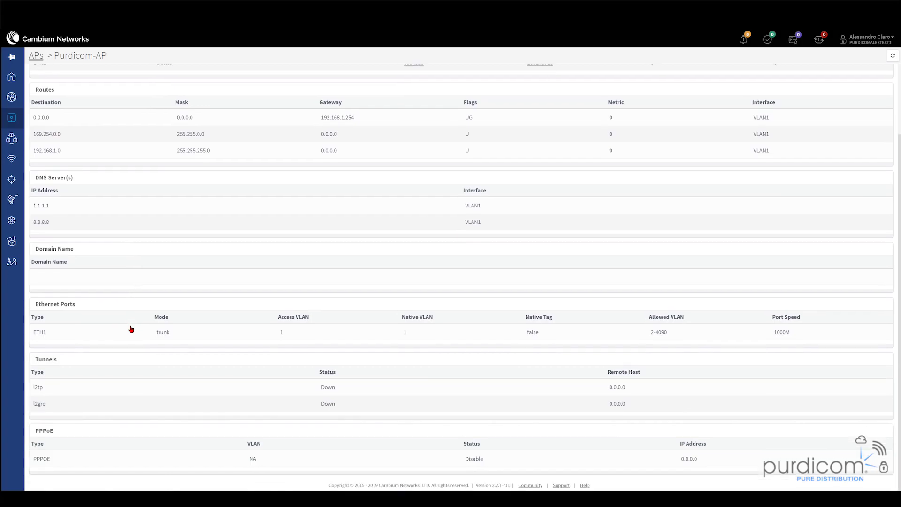
{"action": "scroll", "coordinate": [123, 452], "scroll_direction": "up", "scroll_amount": 2}
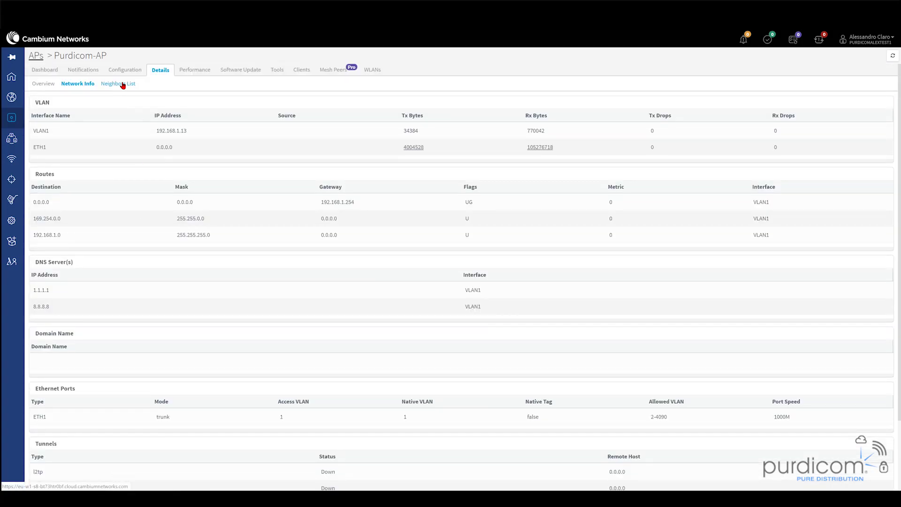
- Check the Neighbors List on both 5 GHz and 2.4 GHz, confirming no neighbors
{"action": "left_click", "coordinate": [124, 84]}
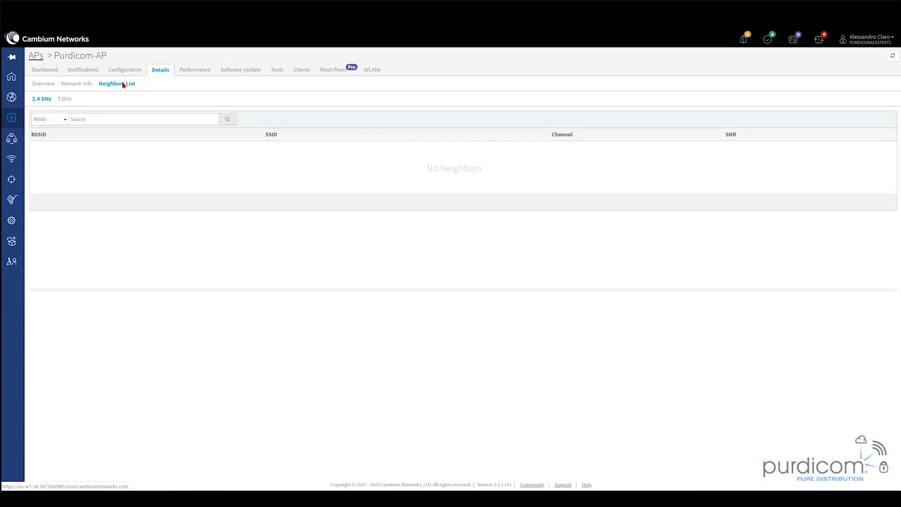
{"action": "left_click", "coordinate": [64, 102]}
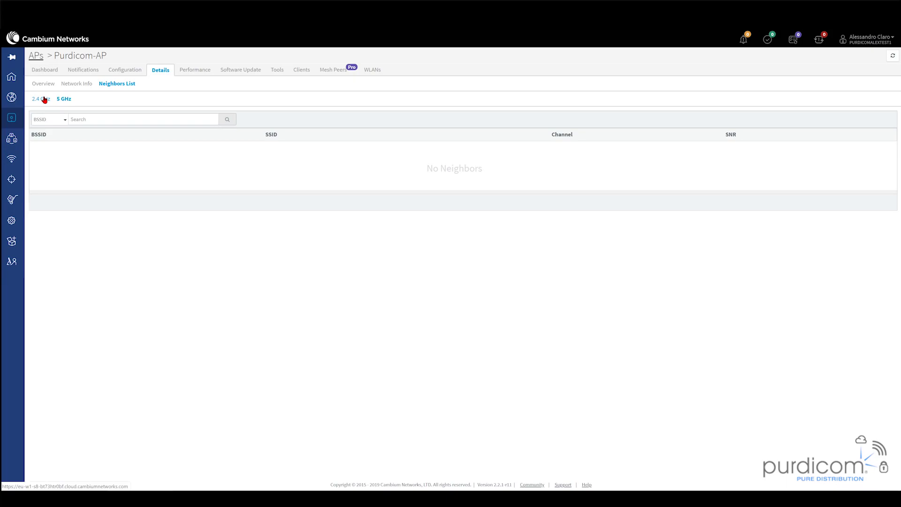
{"action": "left_click", "coordinate": [45, 99]}
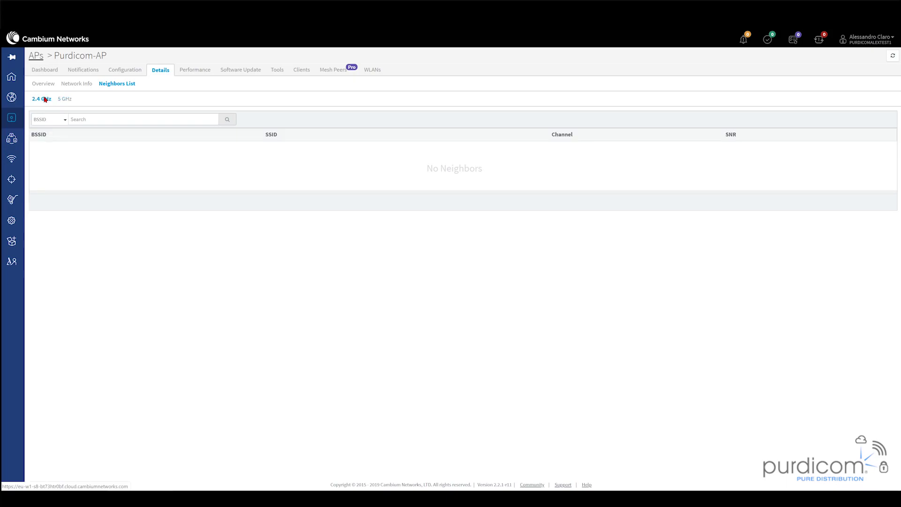
- Show Purdicom-AP's Performance charts at the 4 HR zoom and review the chart selector options
{"action": "left_click", "coordinate": [193, 72]}
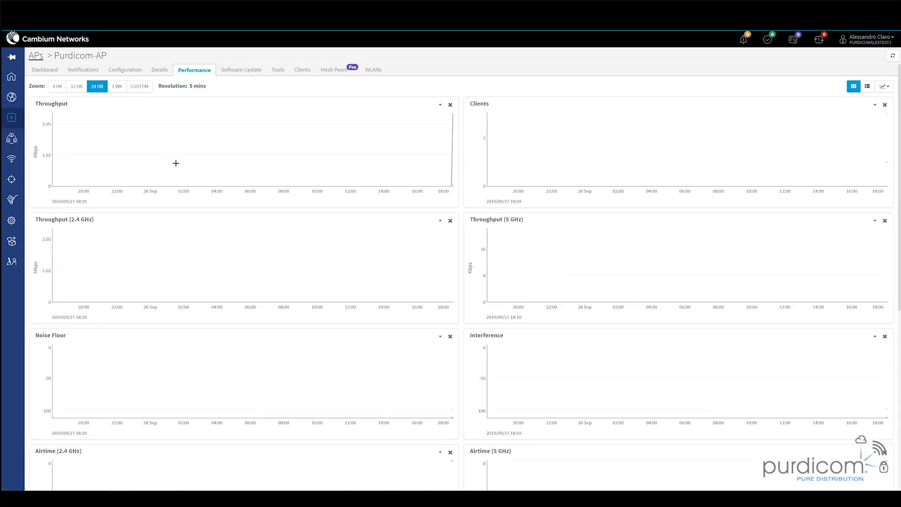
{"action": "left_click", "coordinate": [56, 88]}
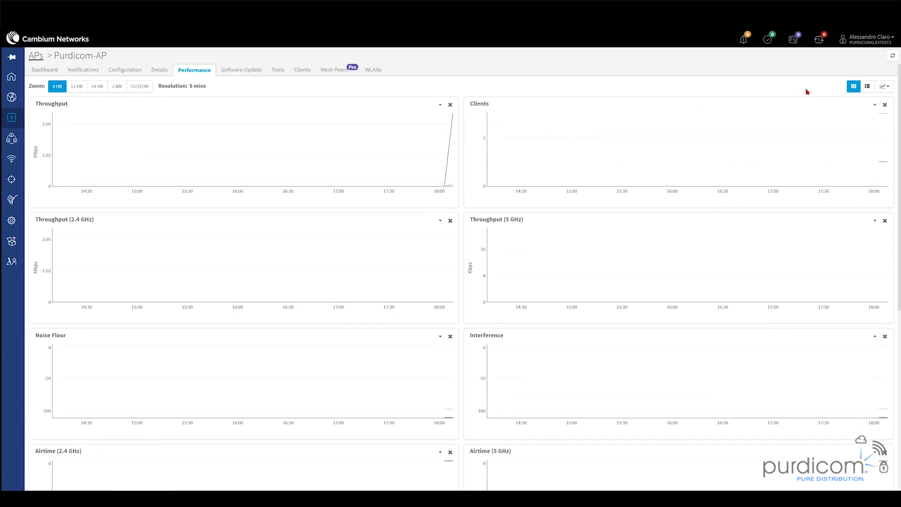
{"action": "left_click", "coordinate": [891, 86]}
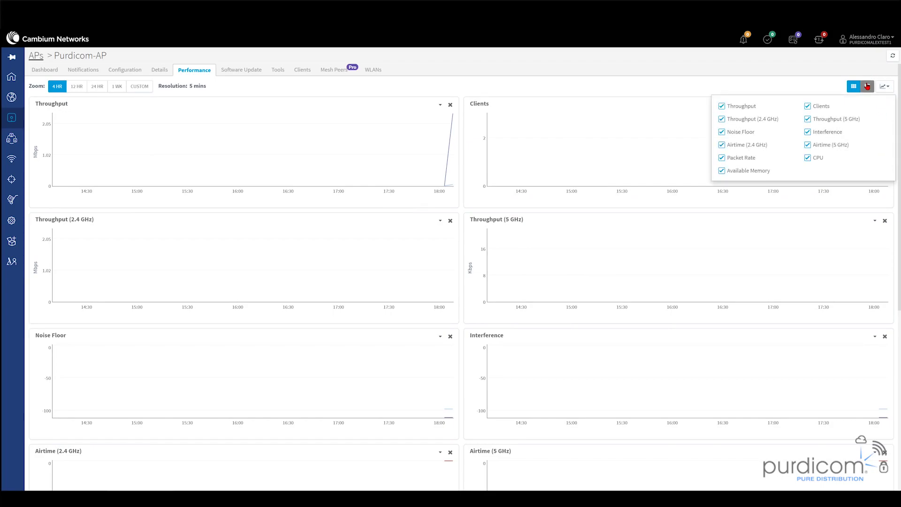
{"action": "left_click", "coordinate": [237, 70]}
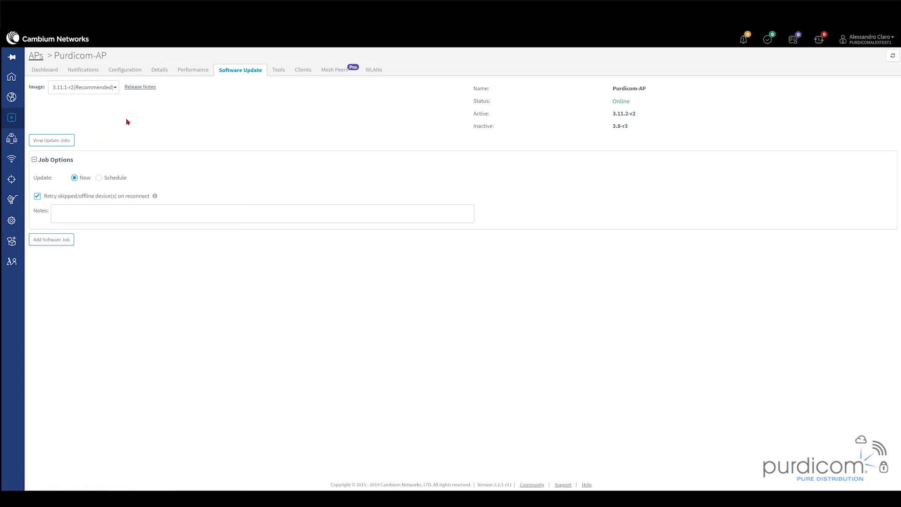
- Schedule the AP's software update to start on 2019/10/02 at 06:05 PM
{"action": "left_click", "coordinate": [99, 178]}
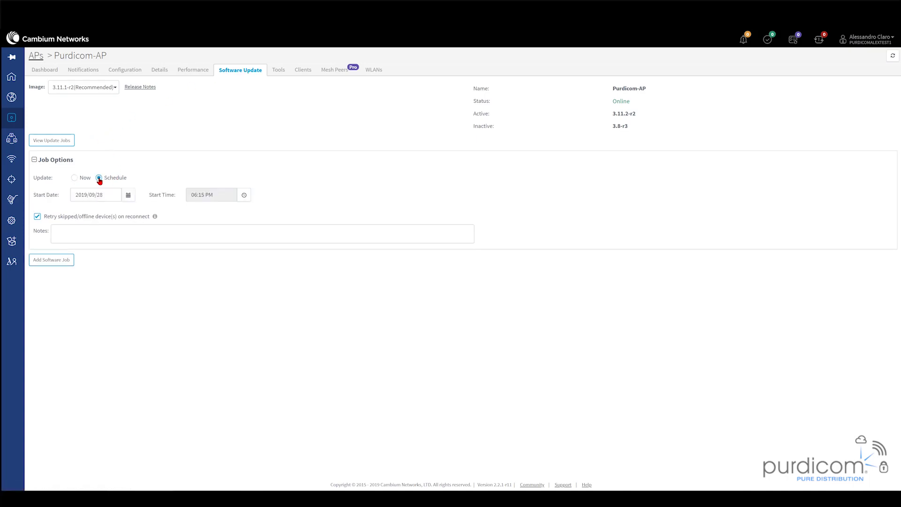
{"action": "left_click", "coordinate": [129, 196]}
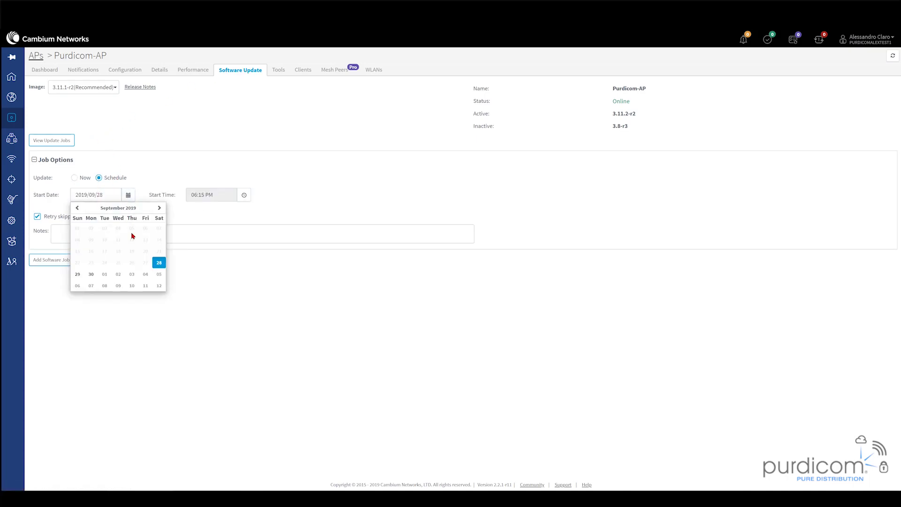
{"action": "left_click", "coordinate": [119, 274]}
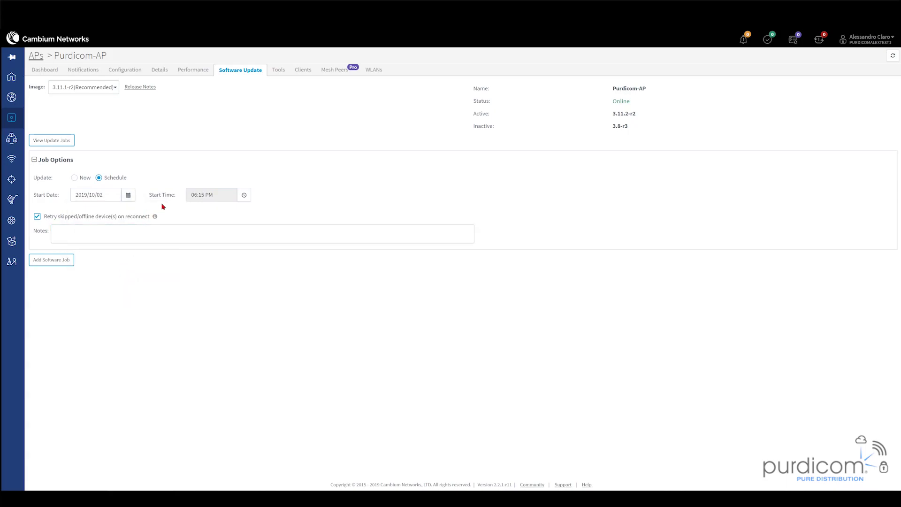
{"action": "left_click", "coordinate": [245, 195]}
{"action": "left_click", "coordinate": [222, 234]}
{"action": "left_click", "coordinate": [285, 211]}
- In the AP's Tools, toggle Debug between Advanced and Basic mode, then view Packet Capture
{"action": "left_click", "coordinate": [279, 70]}
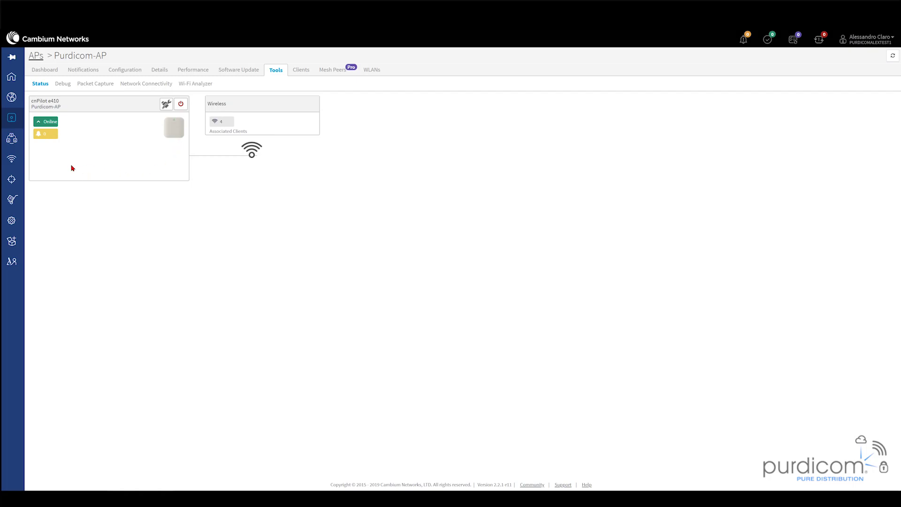
{"action": "left_click", "coordinate": [62, 85]}
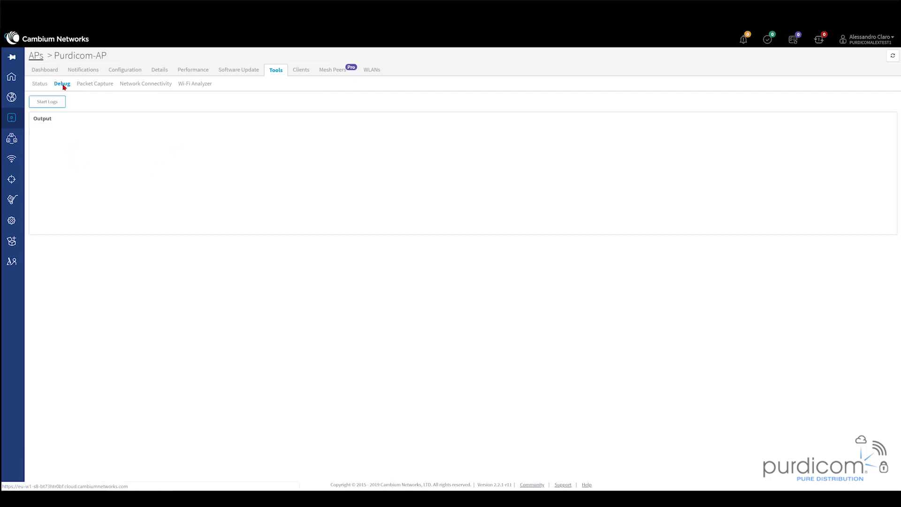
{"action": "left_click", "coordinate": [104, 101]}
{"action": "left_click", "coordinate": [74, 100]}
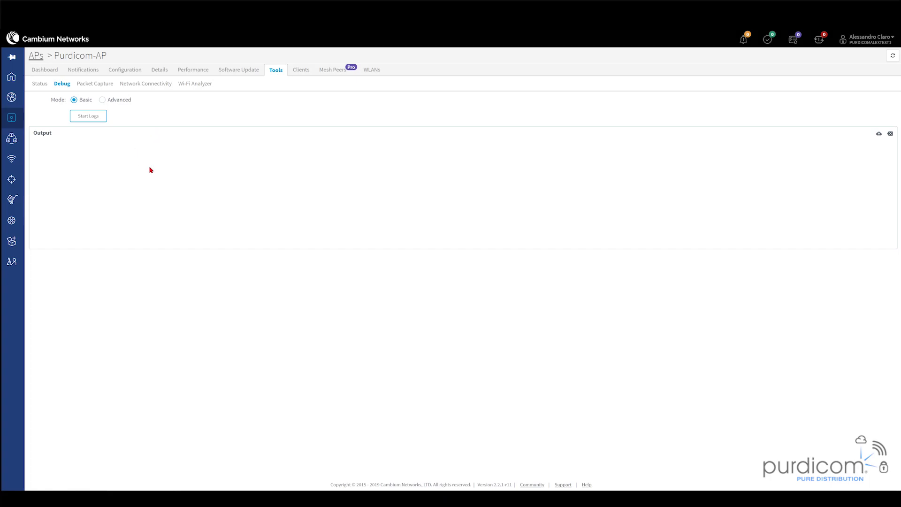
{"action": "left_click", "coordinate": [88, 86]}
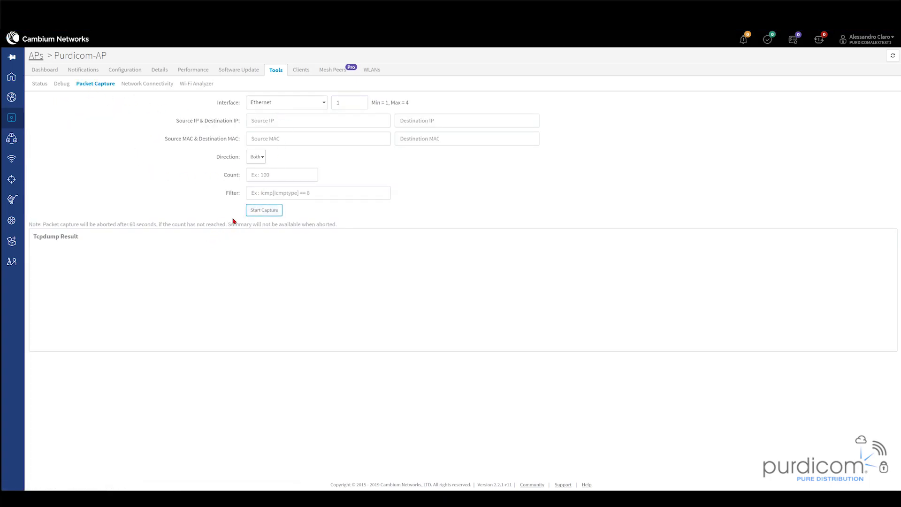
- Run a Network Connectivity Ping to 8.8.8.8, getting 5 of 5 packets with 0% loss
{"action": "left_click", "coordinate": [143, 87]}
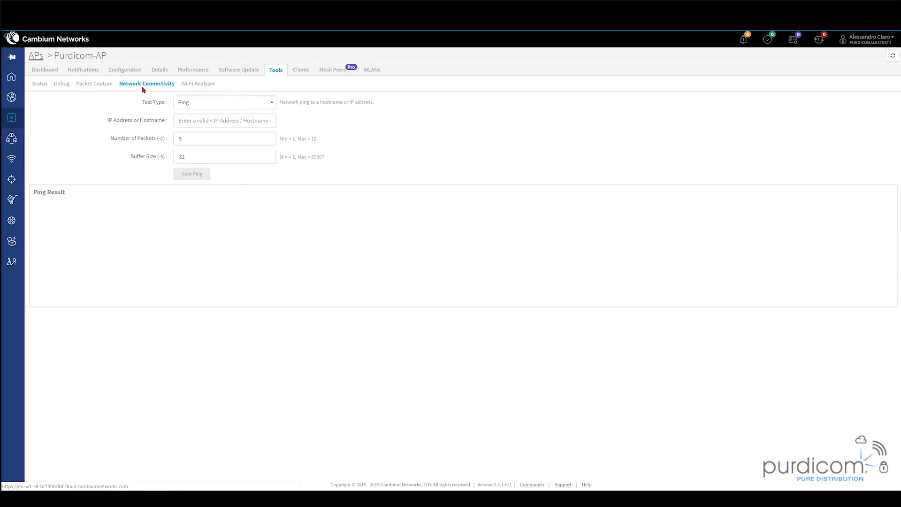
{"action": "left_click", "coordinate": [204, 109]}
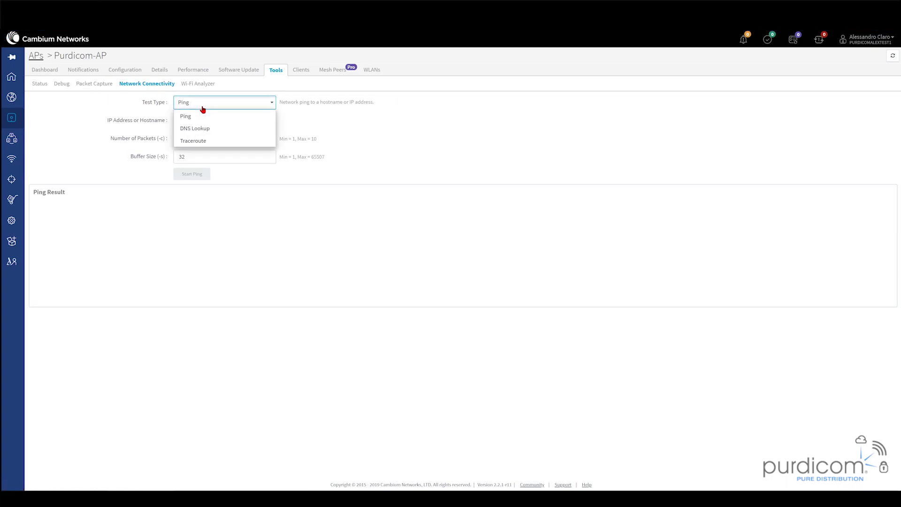
{"action": "left_click", "coordinate": [191, 115]}
{"action": "left_click", "coordinate": [190, 116]}
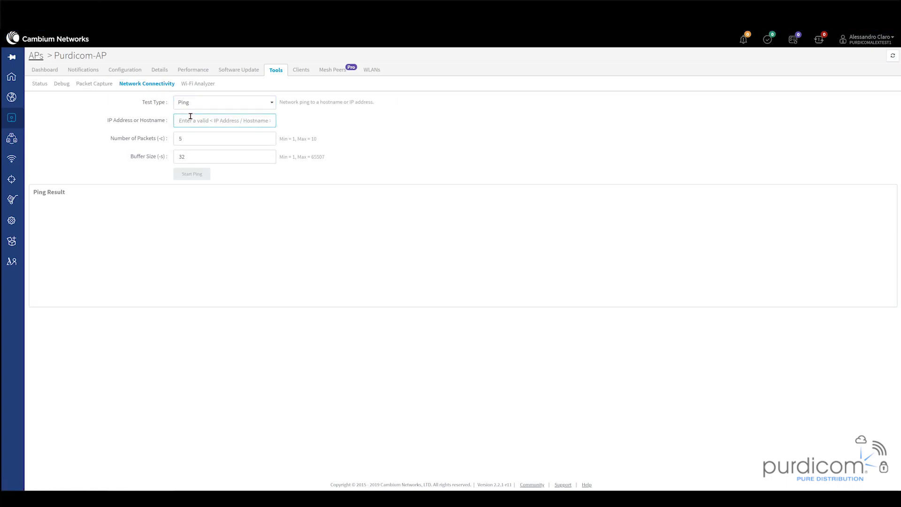
{"action": "type", "text": "8.8.8.8"}
{"action": "left_click", "coordinate": [196, 174]}
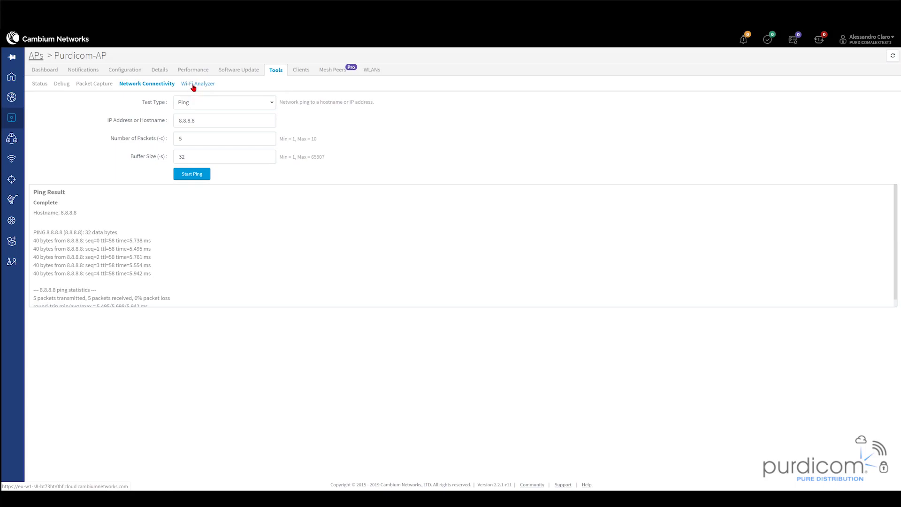
- Scan 2.4 GHz with Wi-Fi Analyzer charting Number of APs, then rescan 5 GHz finding Bear-Network
{"action": "left_click", "coordinate": [193, 85]}
{"action": "left_click", "coordinate": [156, 107]}
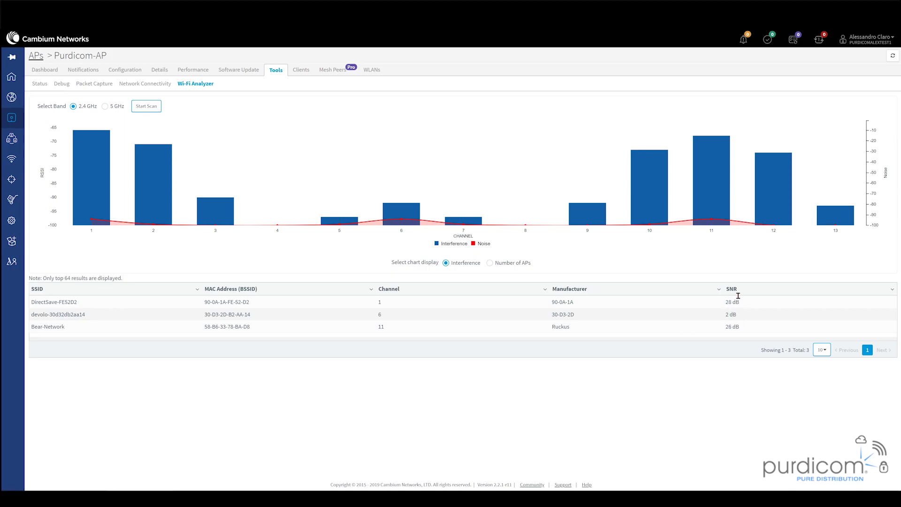
{"action": "left_click", "coordinate": [490, 263]}
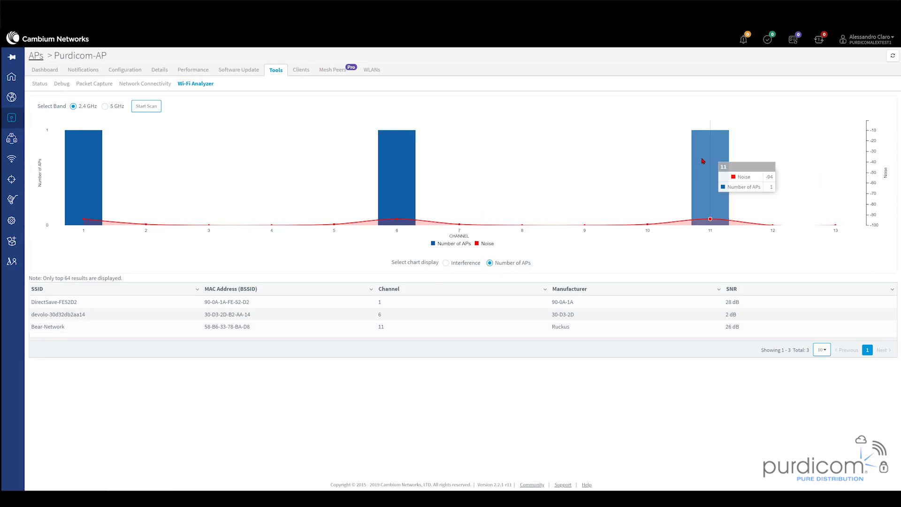
{"action": "left_click", "coordinate": [105, 106]}
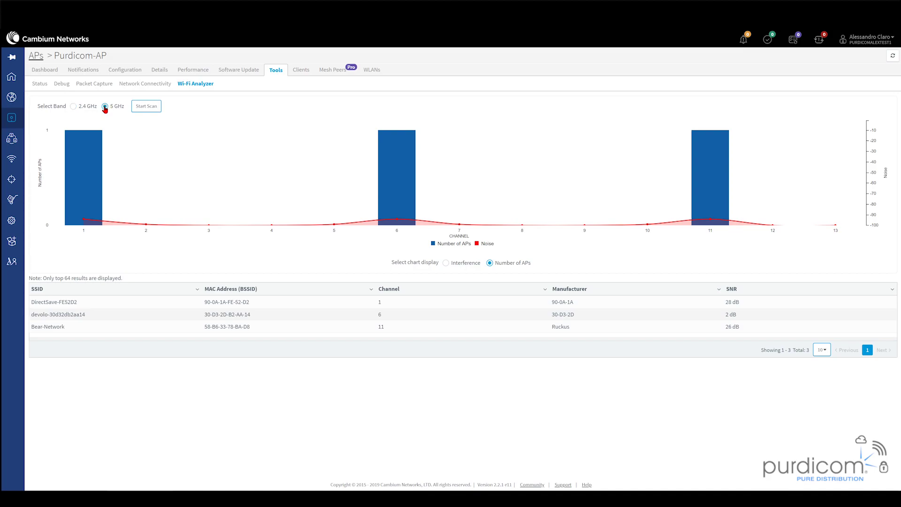
{"action": "left_click", "coordinate": [158, 107]}
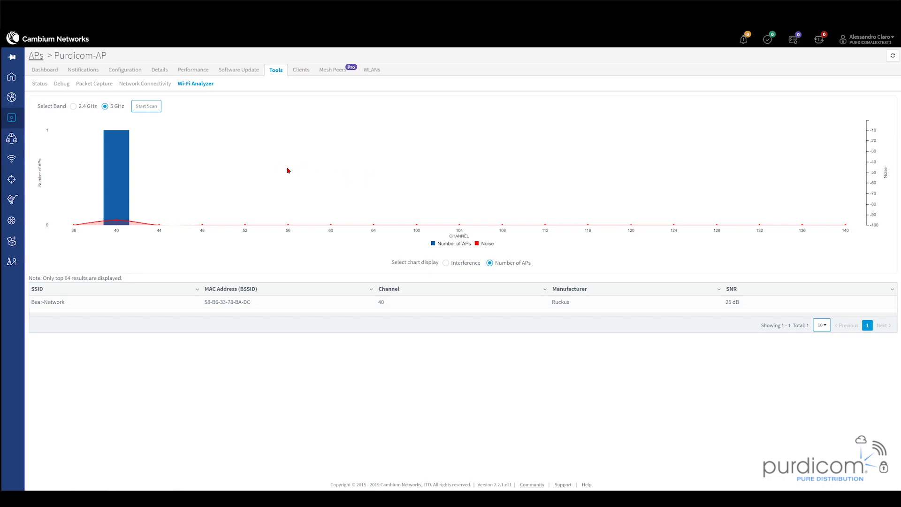
- View Purdicom-AP's Dashboard, then return to the cnMaestro home page
{"action": "left_click", "coordinate": [45, 70]}
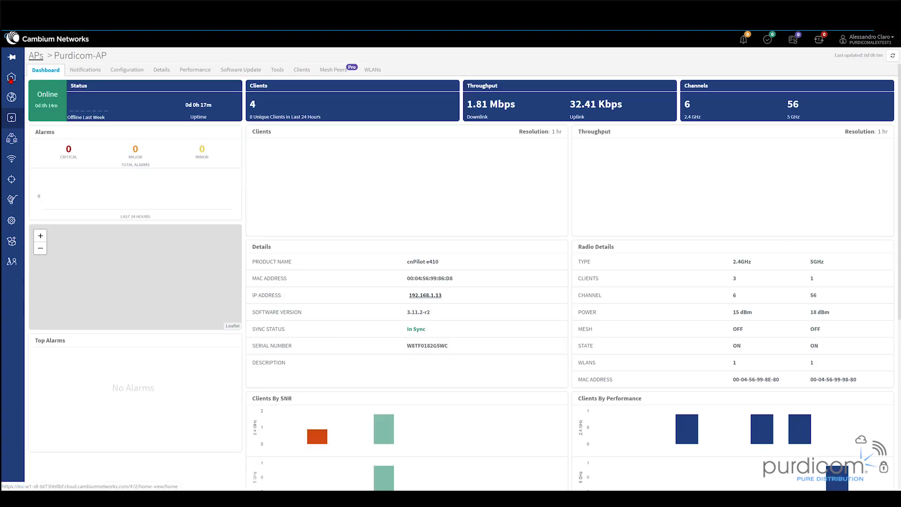
{"action": "left_click", "coordinate": [10, 79]}
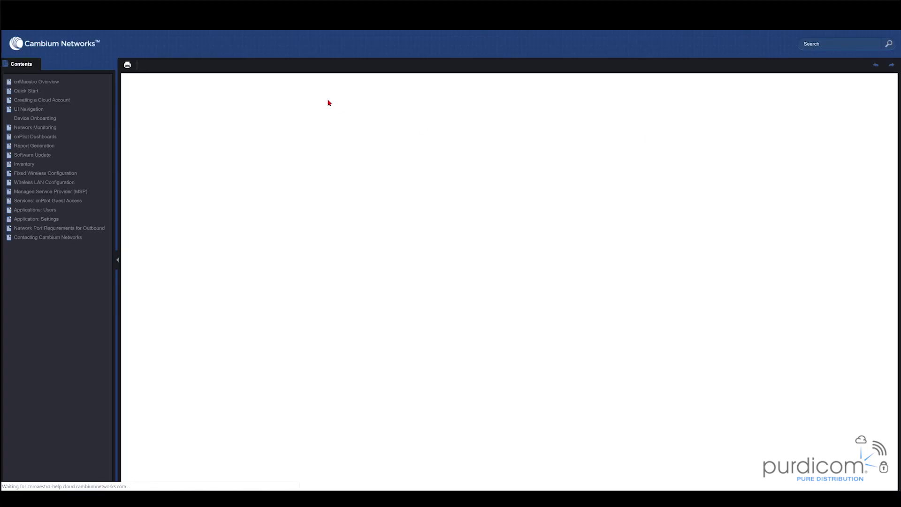
{"action": "scroll", "coordinate": [223, 207], "scroll_direction": "down", "scroll_amount": 8}
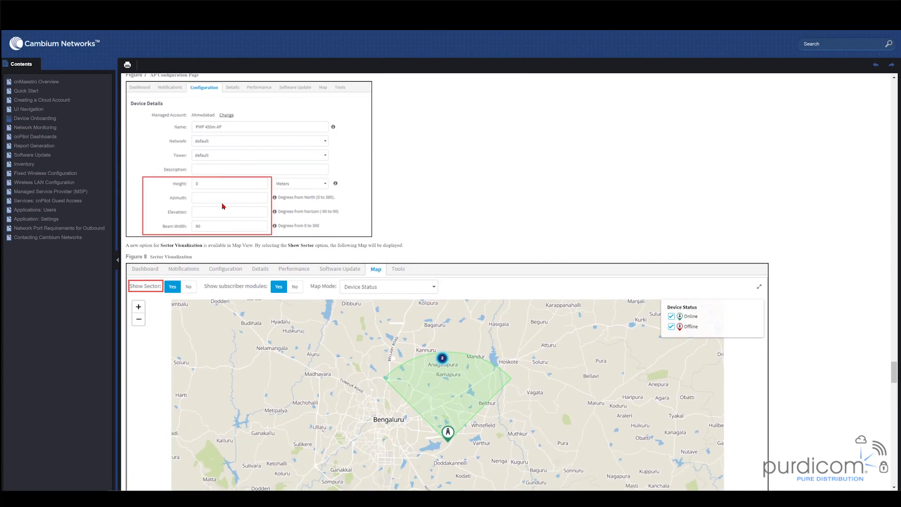
{"action": "scroll", "coordinate": [223, 207], "scroll_direction": "down", "scroll_amount": 7}
{"action": "scroll", "coordinate": [224, 206], "scroll_direction": "down", "scroll_amount": 1}
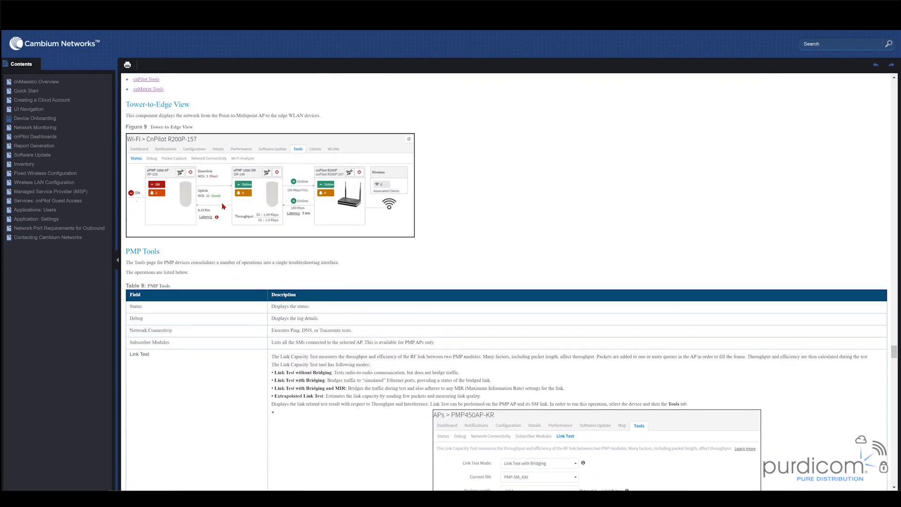